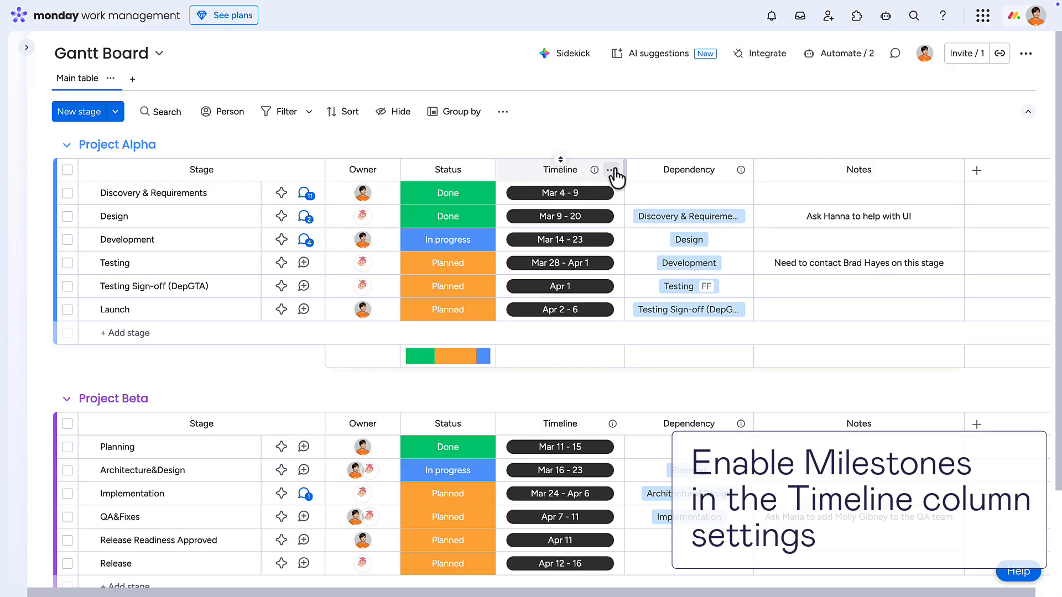
Enable the Show 'Set as milestone' option in Project Alpha's Timeline column settings.
left_click(613, 170)
mouse_move(694, 210)
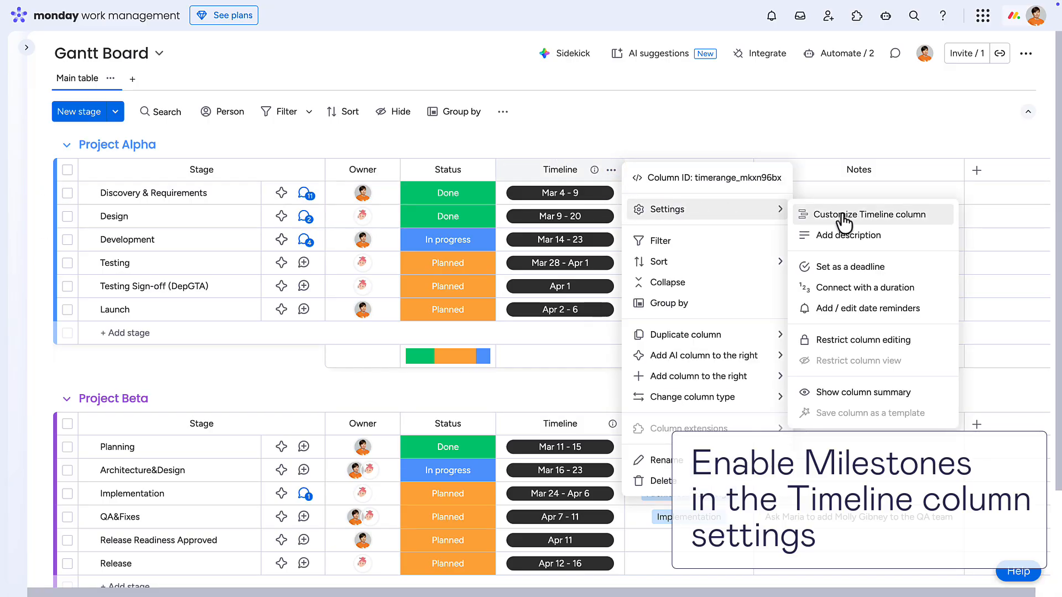
left_click(844, 219)
left_click(694, 222)
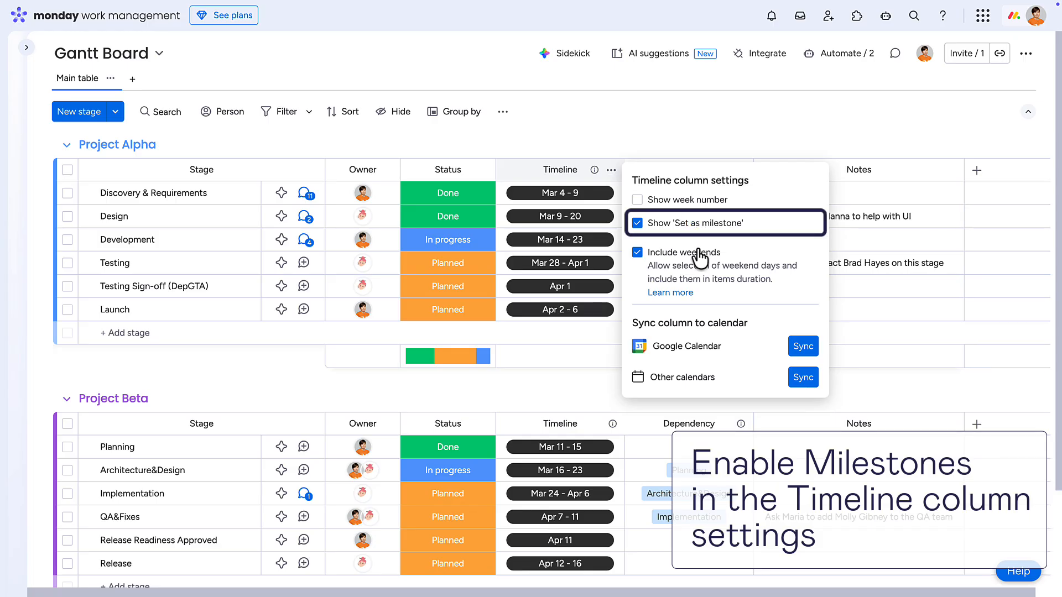
Set the Apr 1 timeline of the Testing Sign-off (DepGTA) stage as a milestone.
left_click(587, 286)
left_click(486, 549)
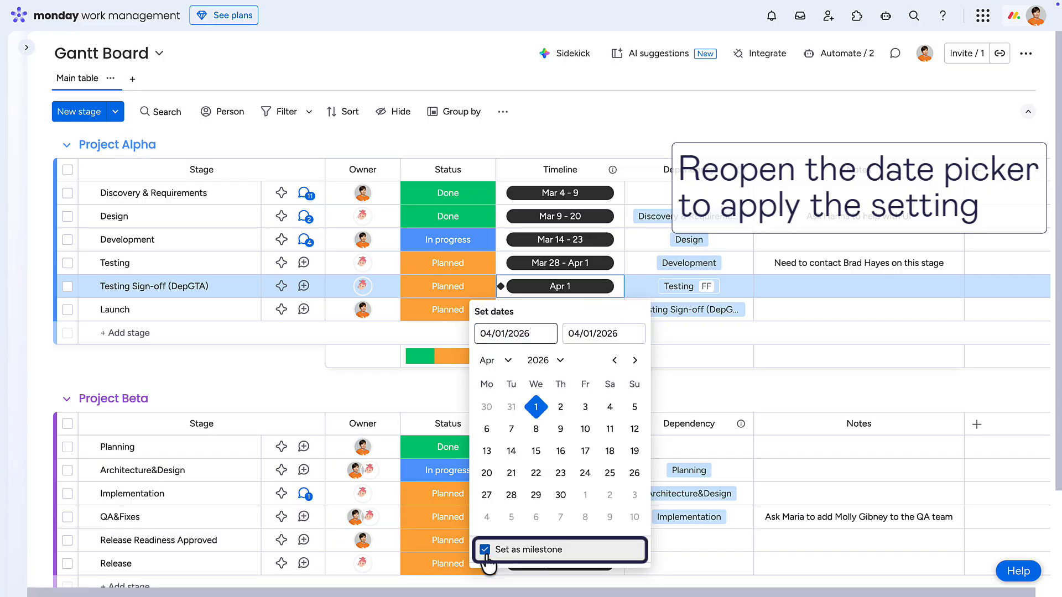
left_click(453, 397)
Set the Apr 11 timeline of the Release Readiness Approved stage as a milestone.
left_click(514, 541)
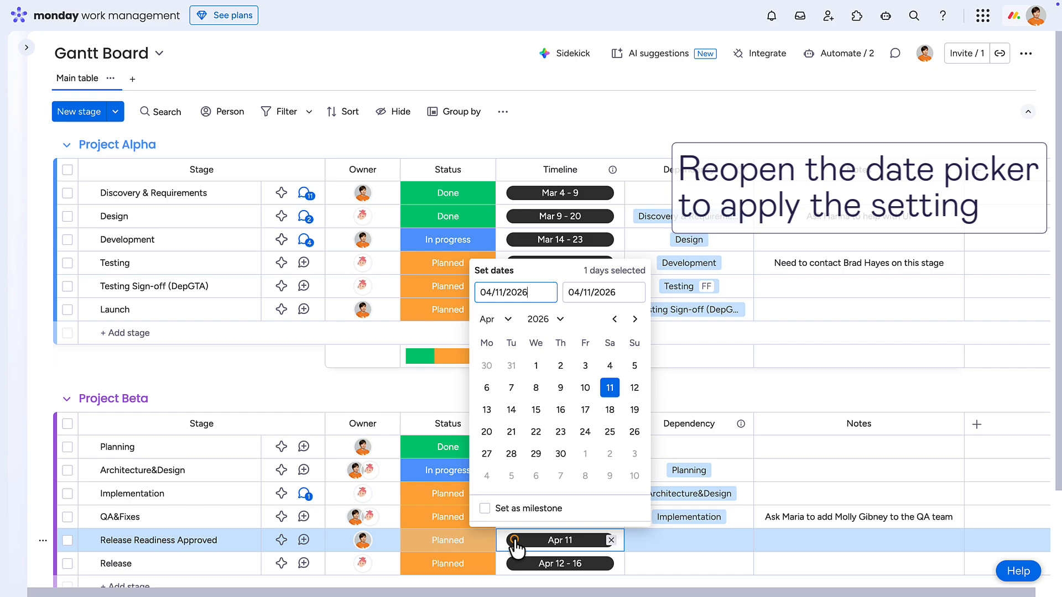
left_click(486, 508)
left_click(450, 397)
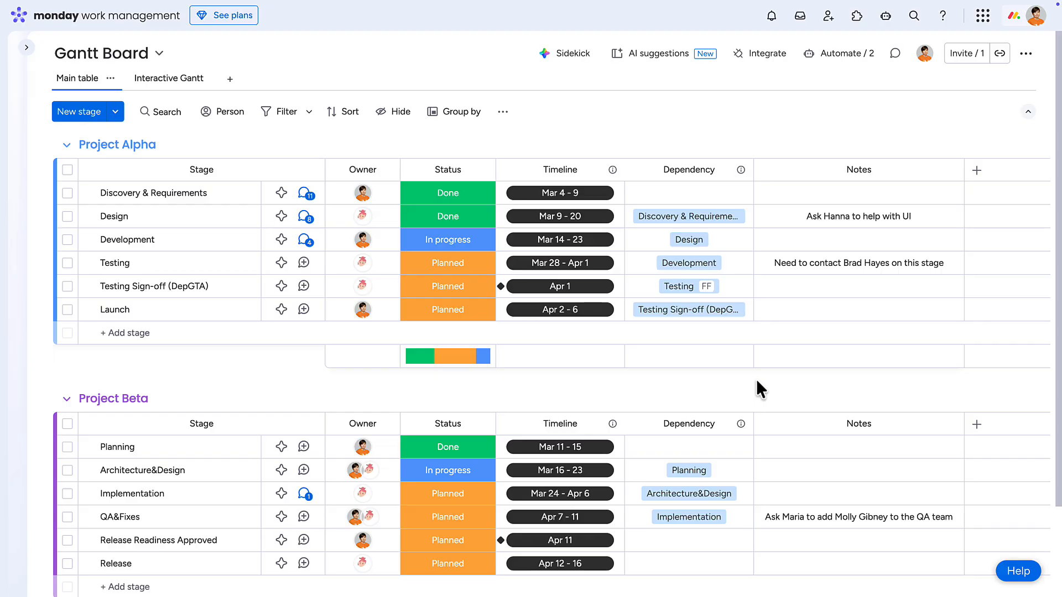
Preview the Strict and Flexible dependency modes for the Dependency column and save it with the No action mode.
left_click(740, 170)
mouse_move(782, 209)
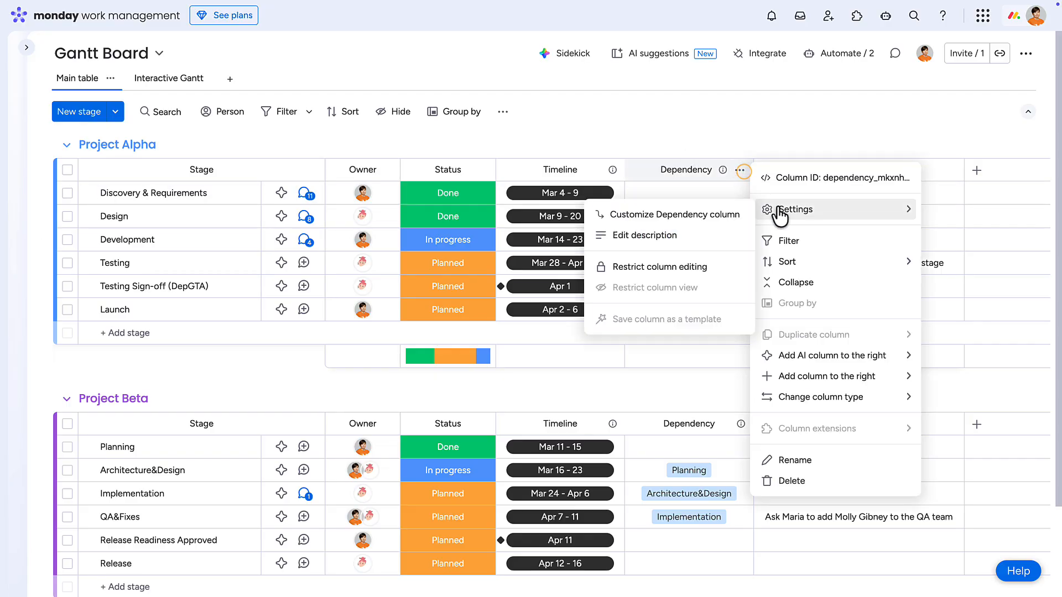
left_click(714, 216)
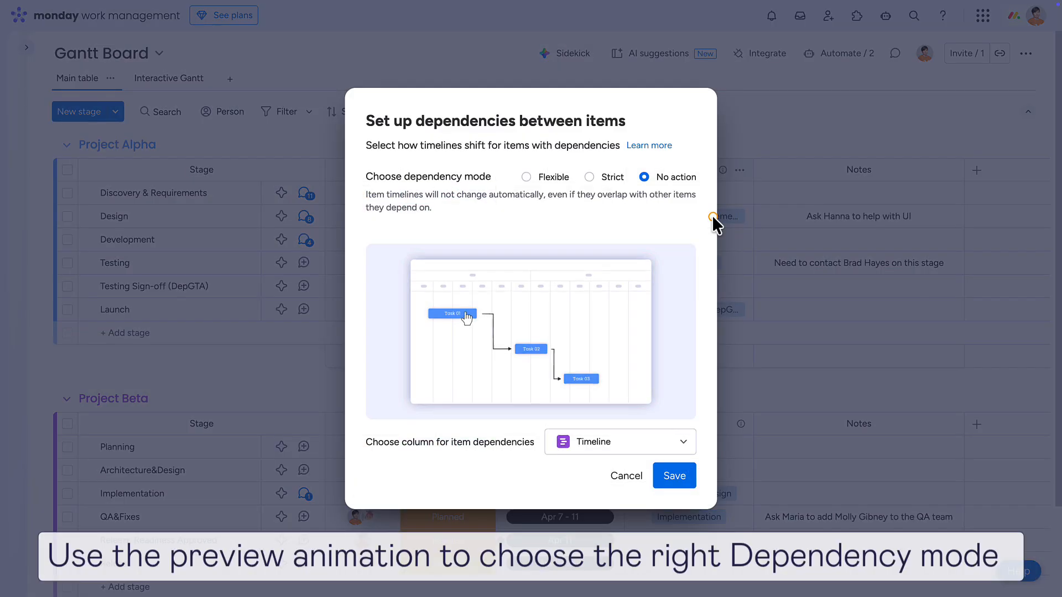
left_click(589, 178)
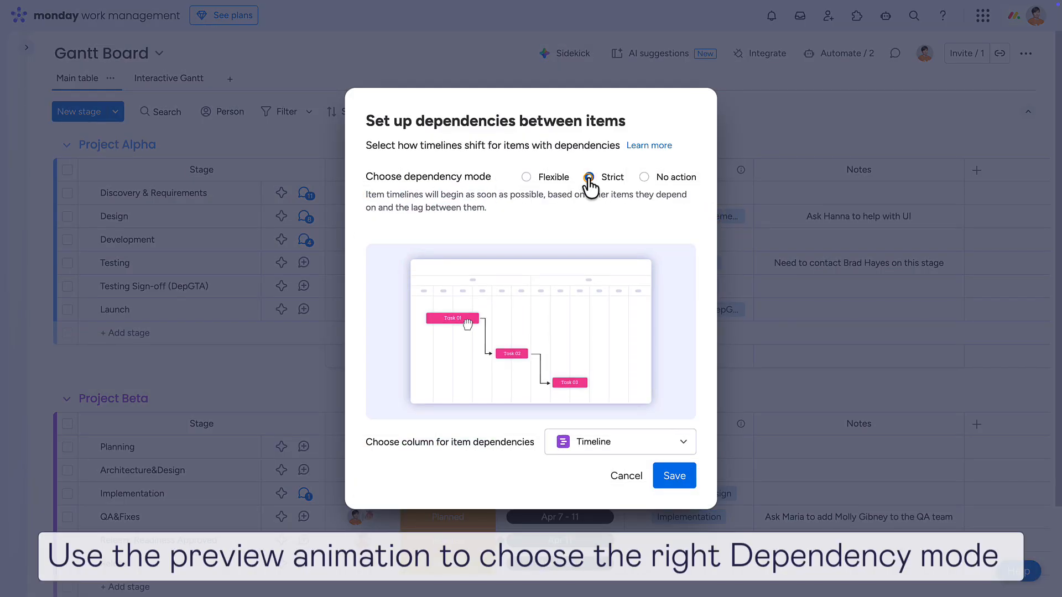
left_click(526, 177)
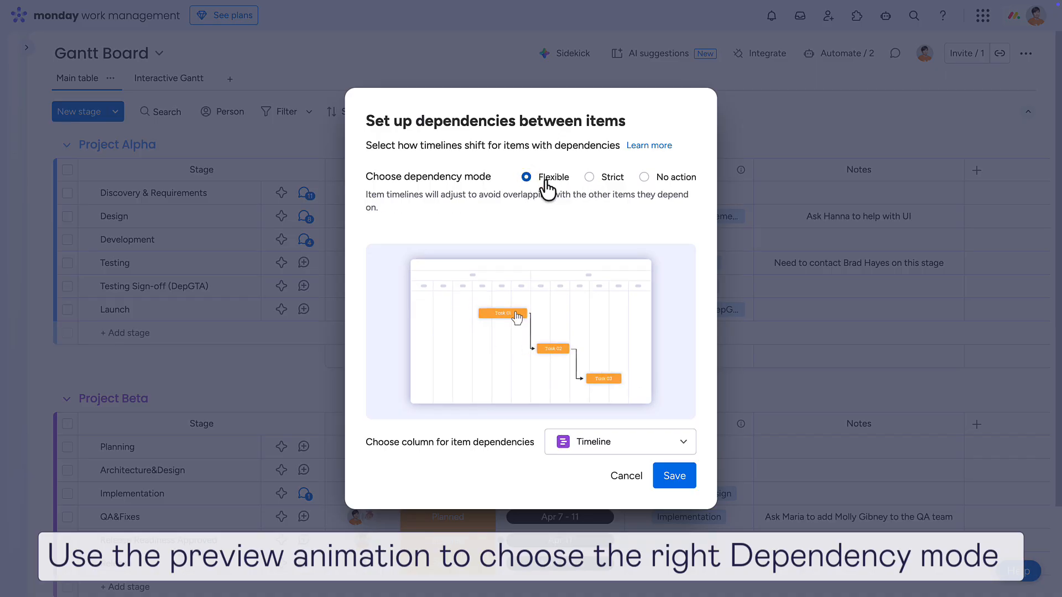
left_click(644, 177)
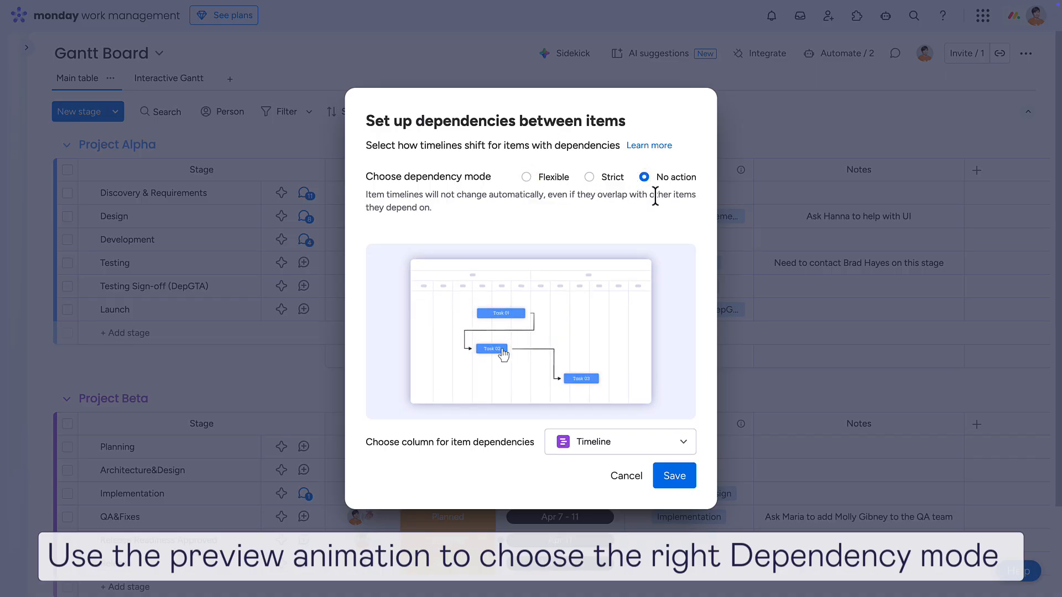
left_click(671, 483)
Make Release Readiness Approved in Project Beta depend on QA&Fixes with the Finish-To-Finish type.
scroll(671, 489, "down", 1)
left_click(685, 507)
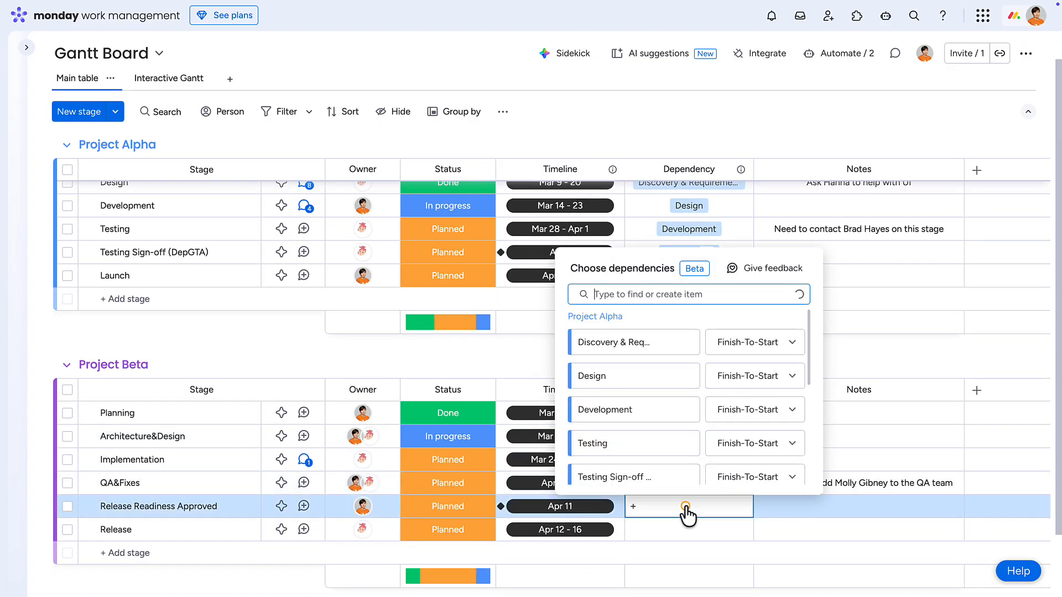
scroll(680, 477, "down", 5)
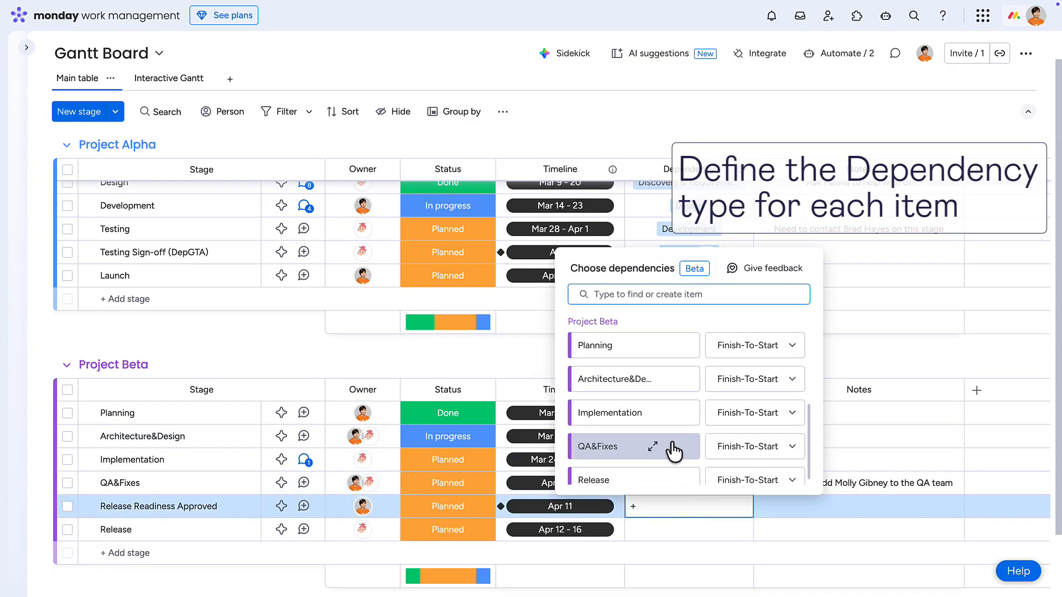
left_click(792, 446)
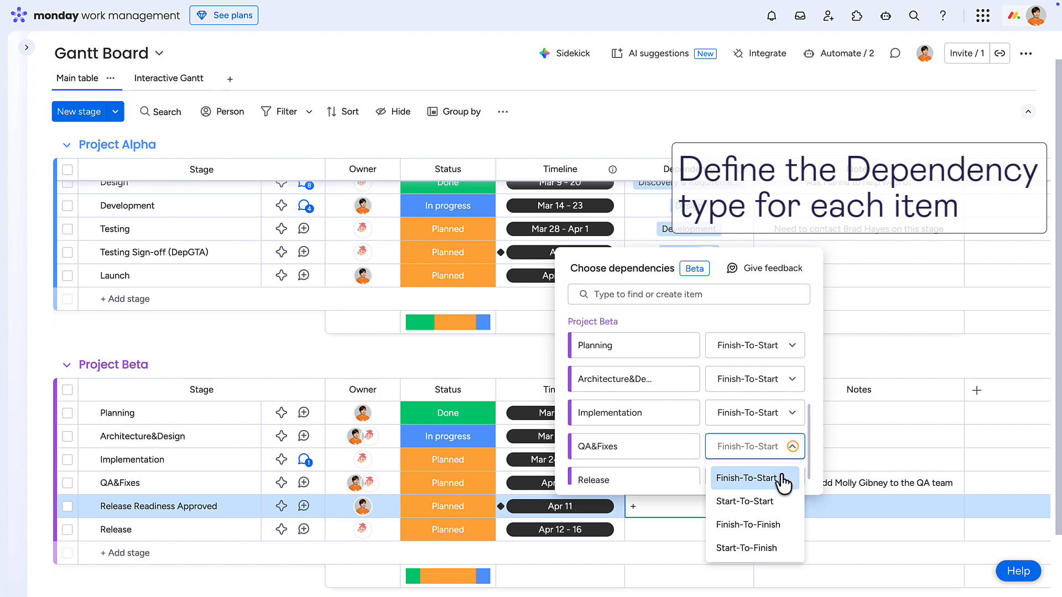
left_click(769, 526)
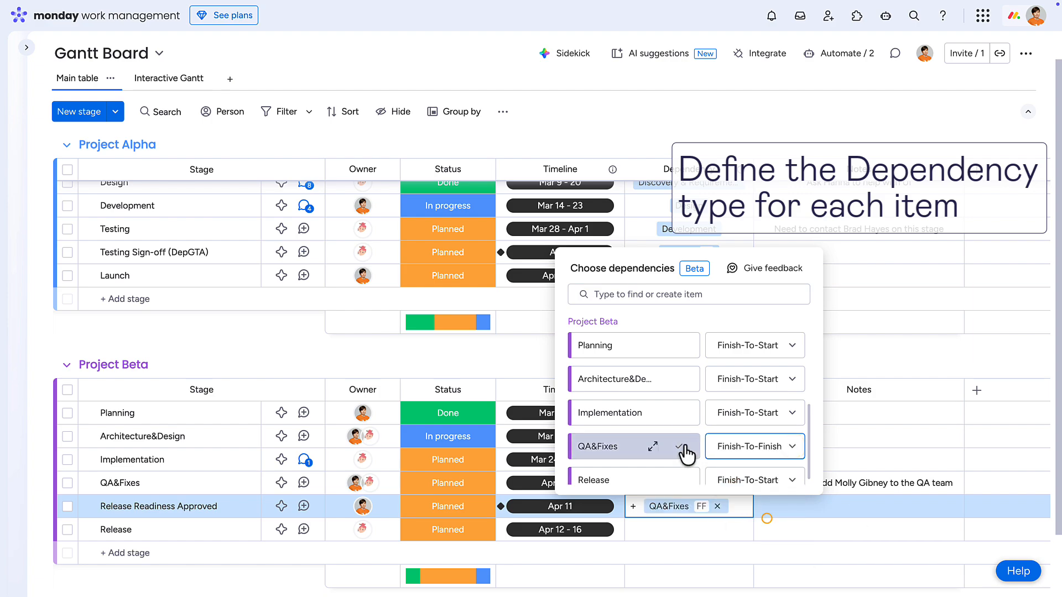
Make the Release stage in Project Beta depend on Release Readiness Approved with the Finish-To-Start type.
left_click(683, 533)
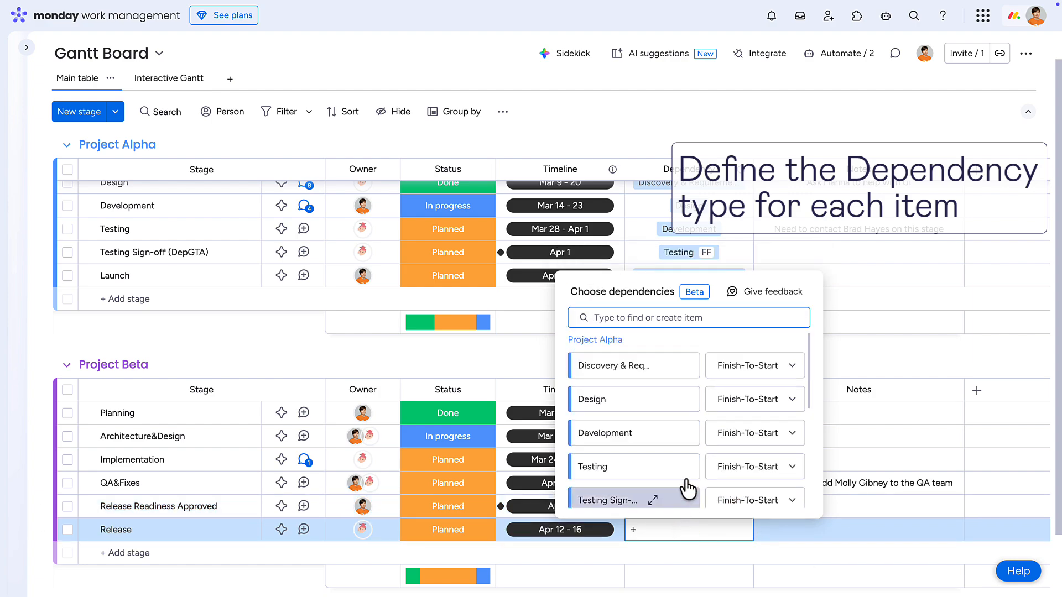
scroll(684, 471, "down", 5)
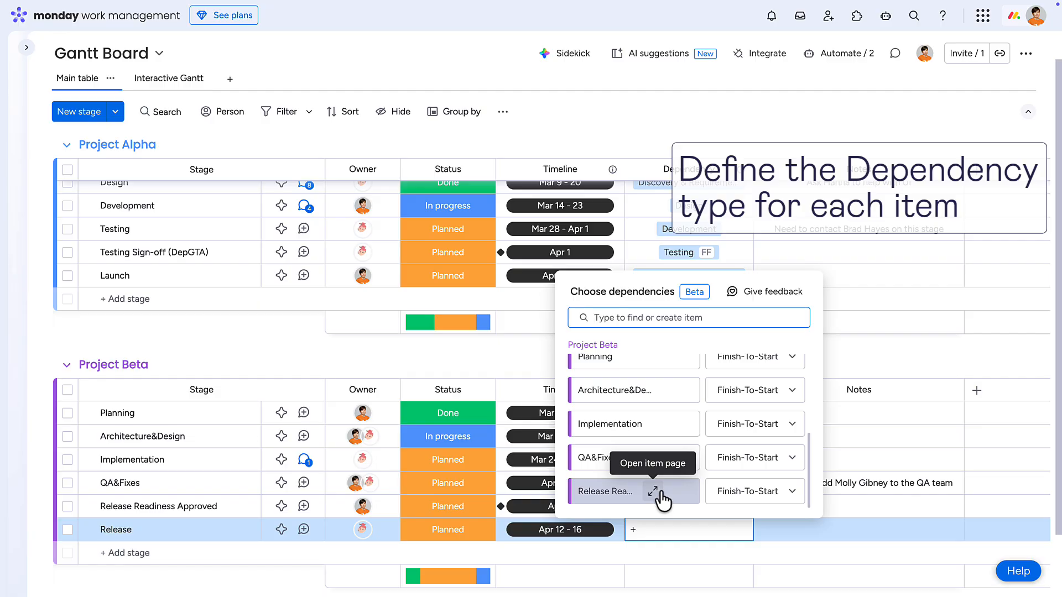
left_click(665, 494)
left_click(766, 550)
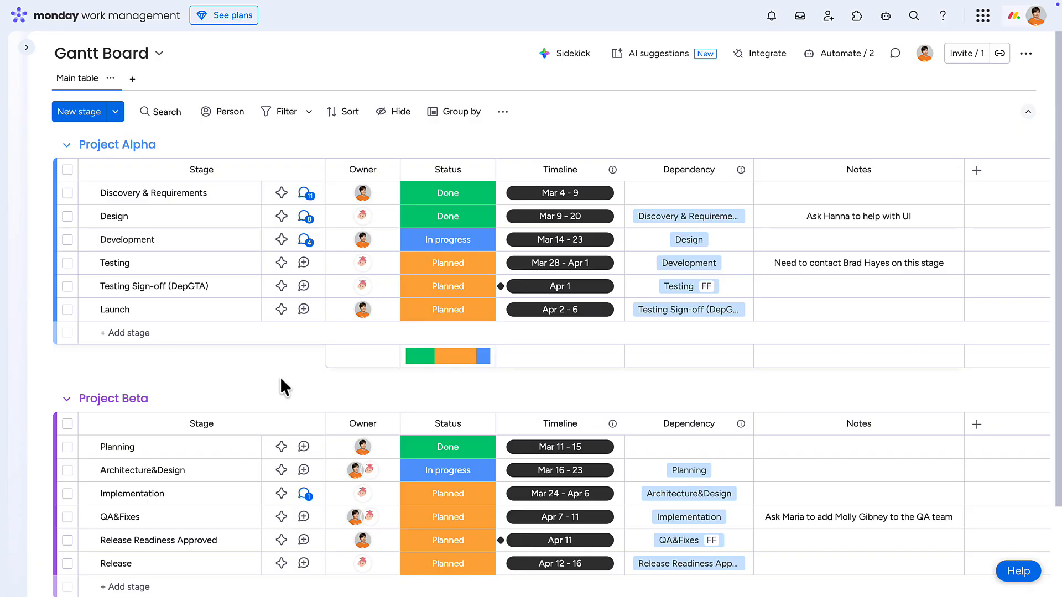
Add a Gantt view to the board and enlarge its chart widget to fill the page.
left_click(132, 79)
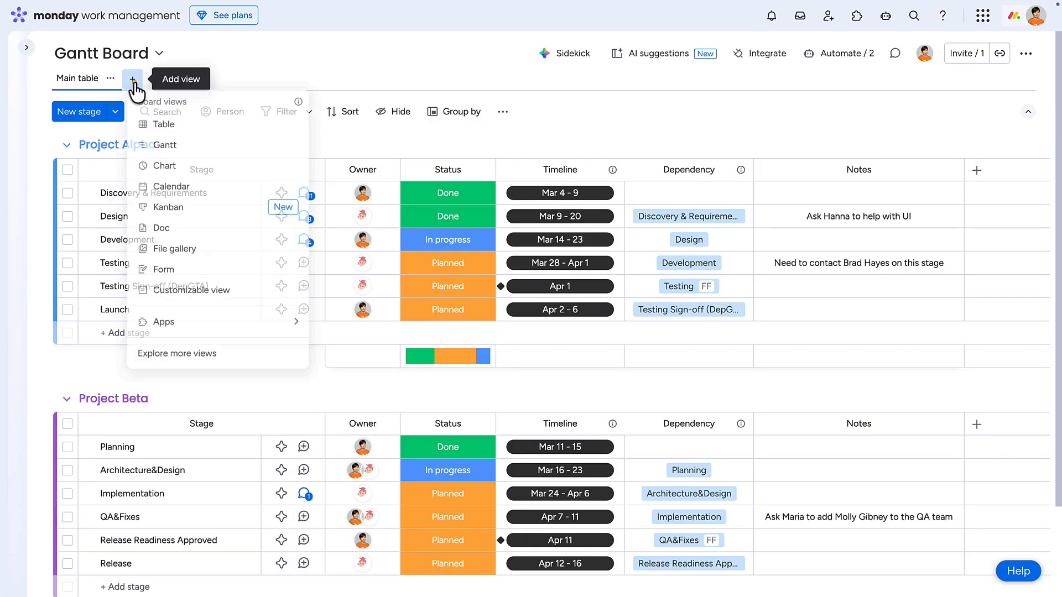
left_click(169, 151)
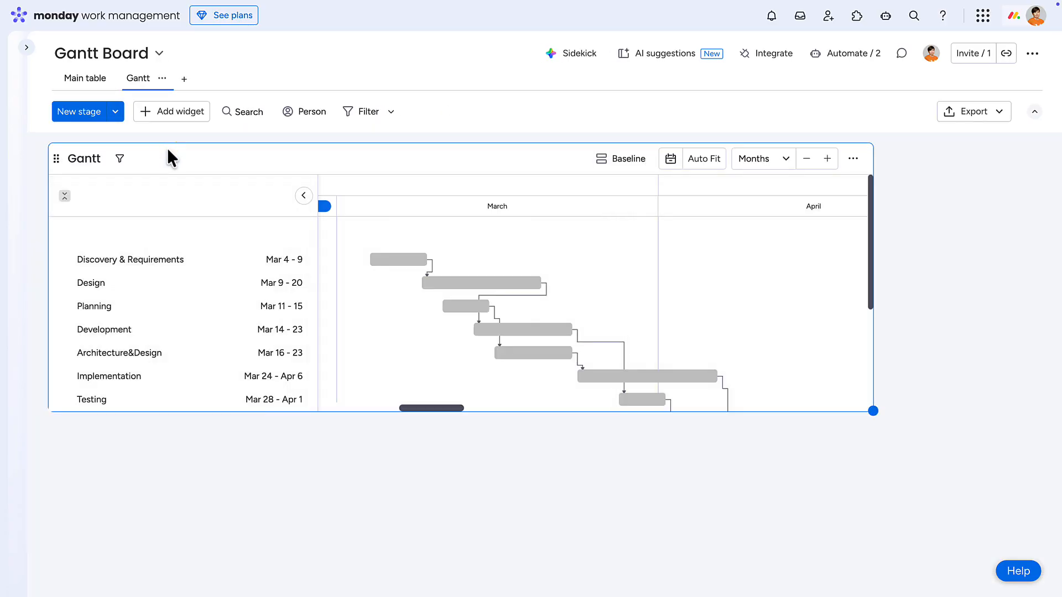
left_click_drag(873, 411, 1037, 512)
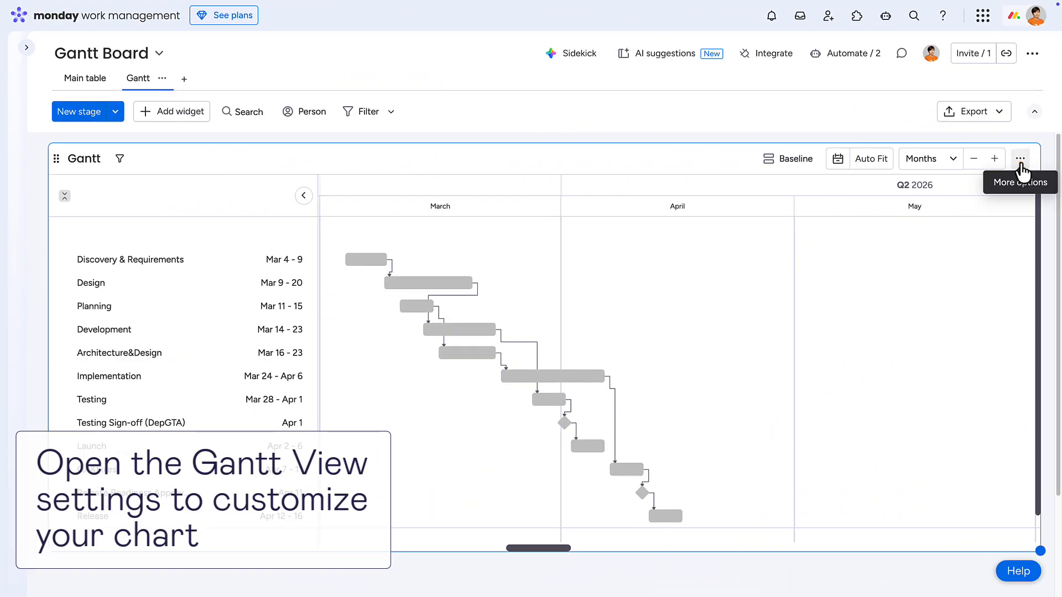
Open the Gantt widget's settings and group the Gantt Board bars by Group.
left_click(1020, 159)
left_click(988, 209)
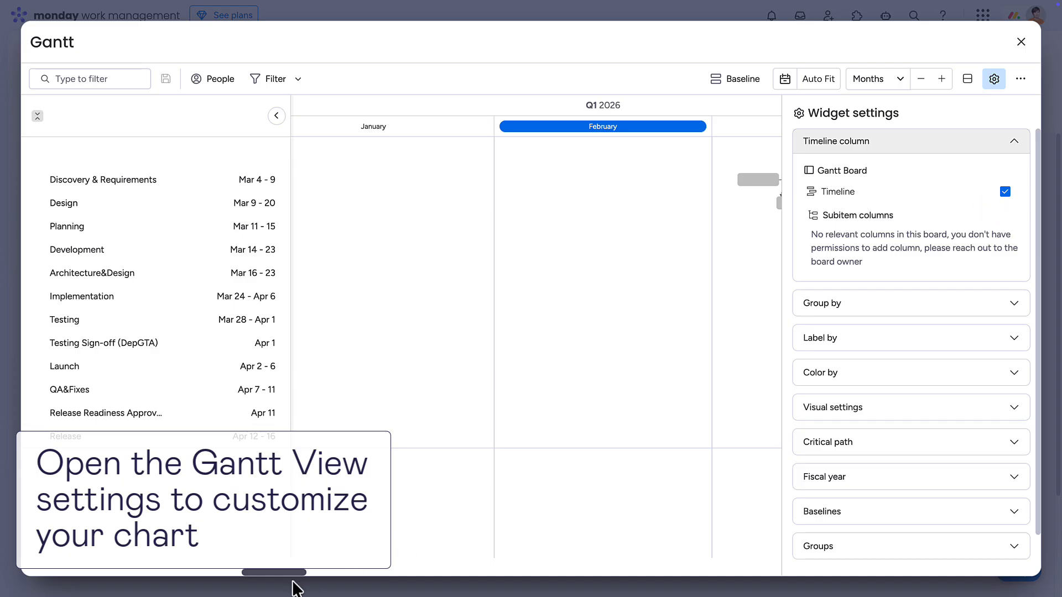
left_click_drag(293, 573, 396, 583)
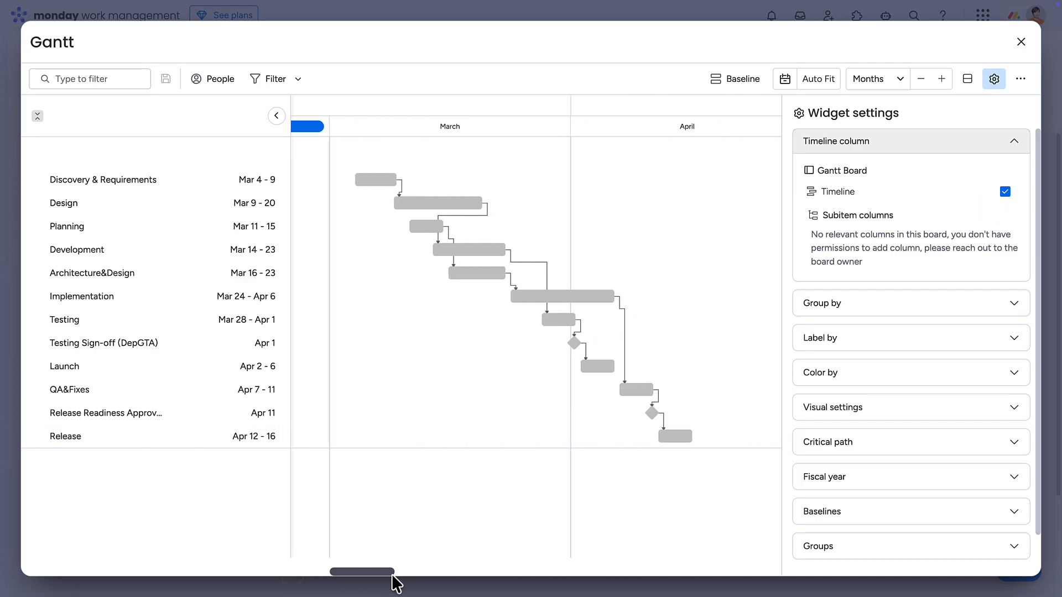
left_click(1013, 310)
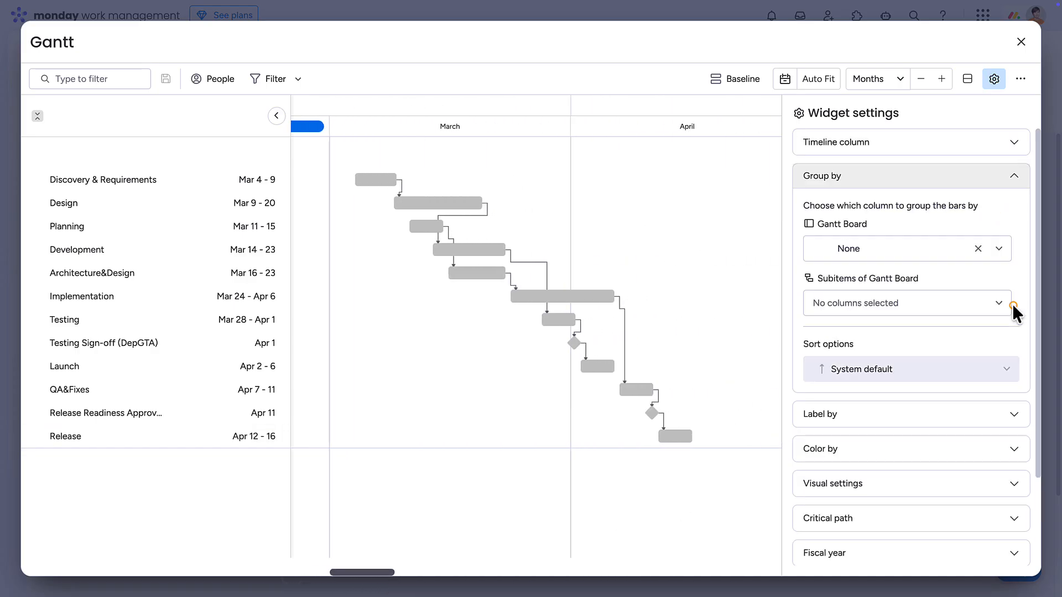
left_click(998, 248)
left_click(971, 313)
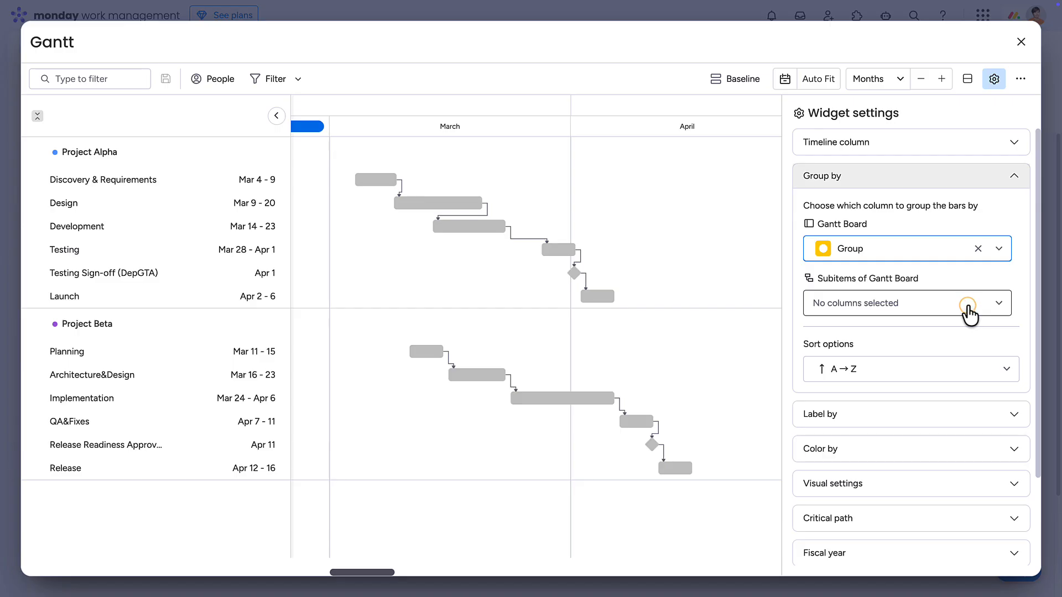
Label the Gantt Board bars by Name in the widget settings.
left_click(1014, 420)
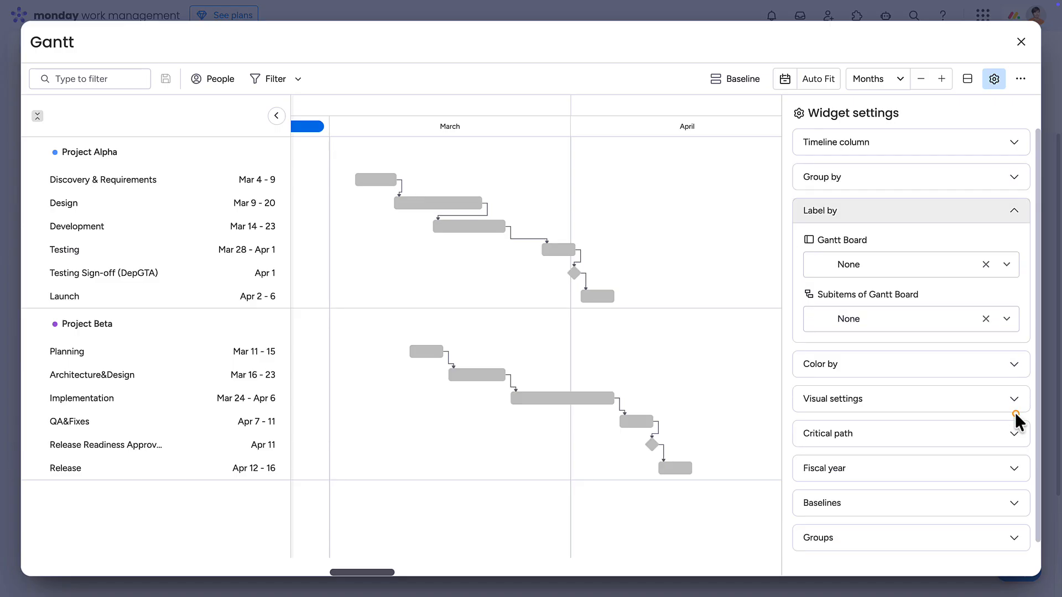
left_click(1007, 266)
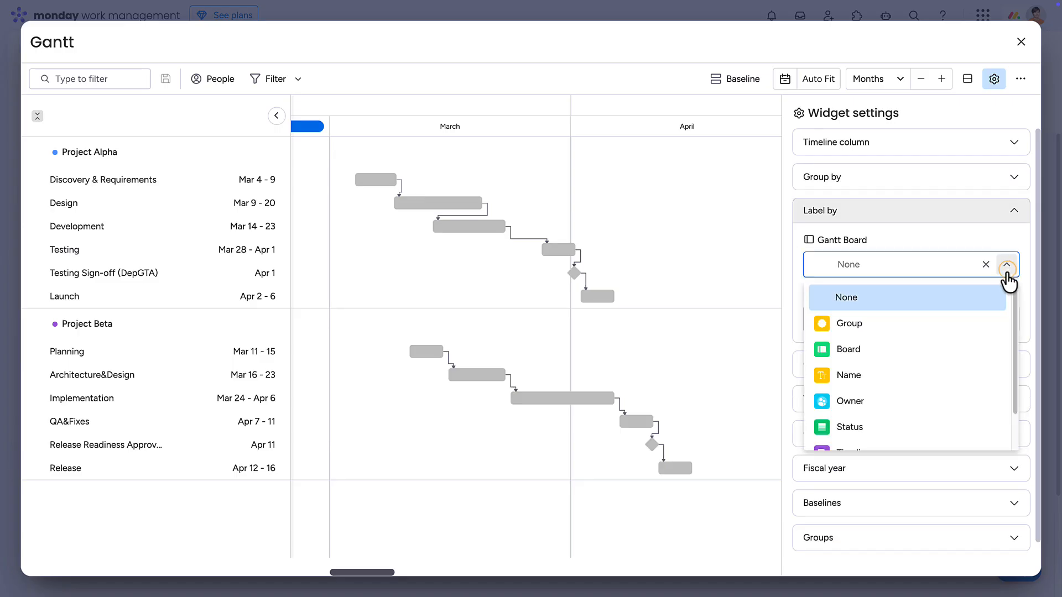
left_click(977, 370)
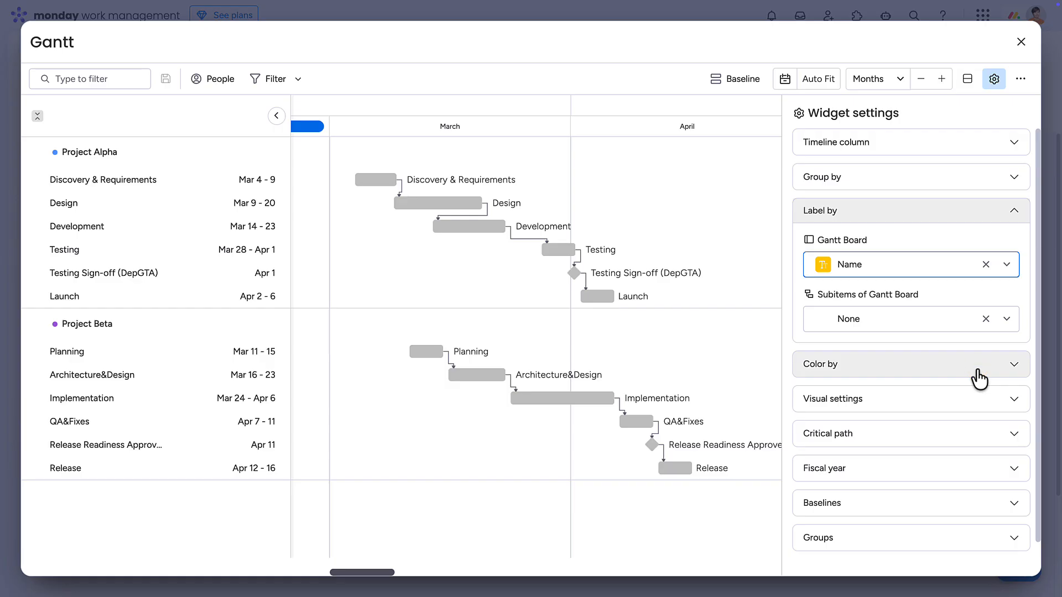
Color the Gantt Board bars by Status and close the widget settings.
left_click(1013, 365)
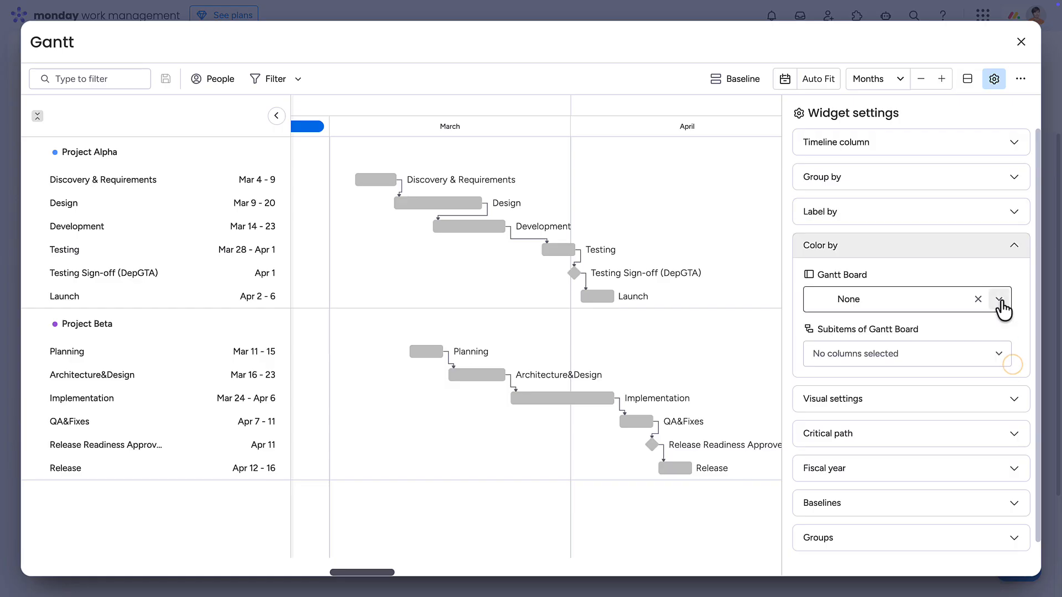
left_click(1000, 302)
left_click(986, 359)
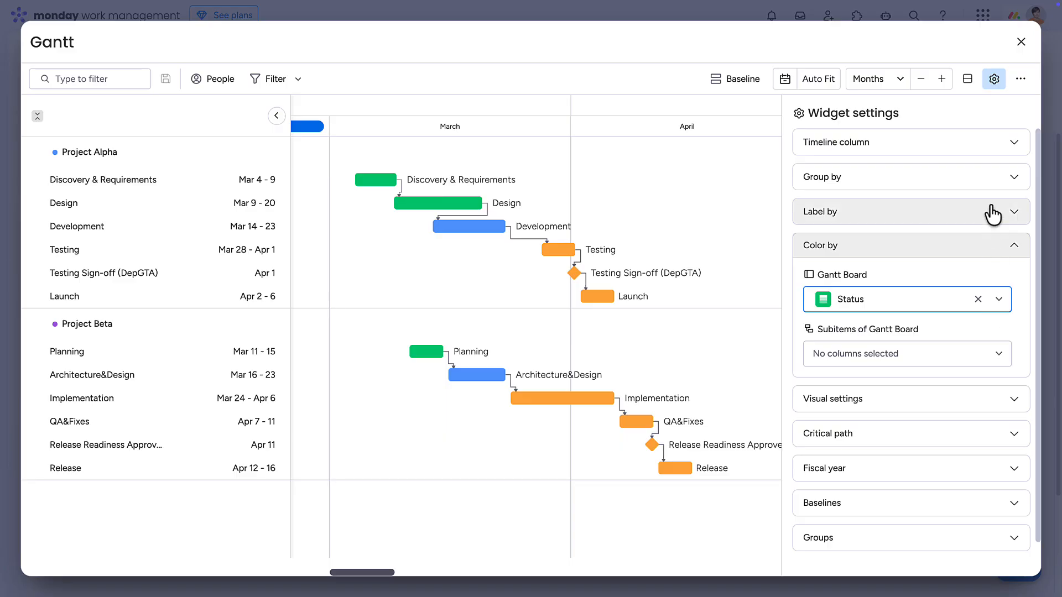
left_click(994, 80)
Switch the Gantt time scale to Weeks and auto-fit the chart.
left_click(902, 80)
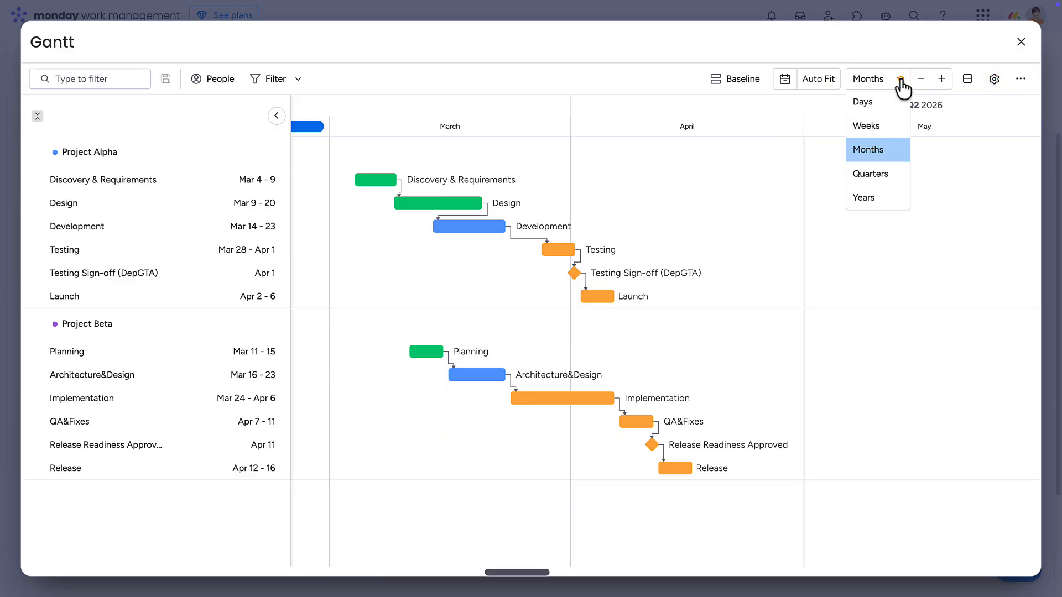
left_click(882, 122)
left_click(816, 81)
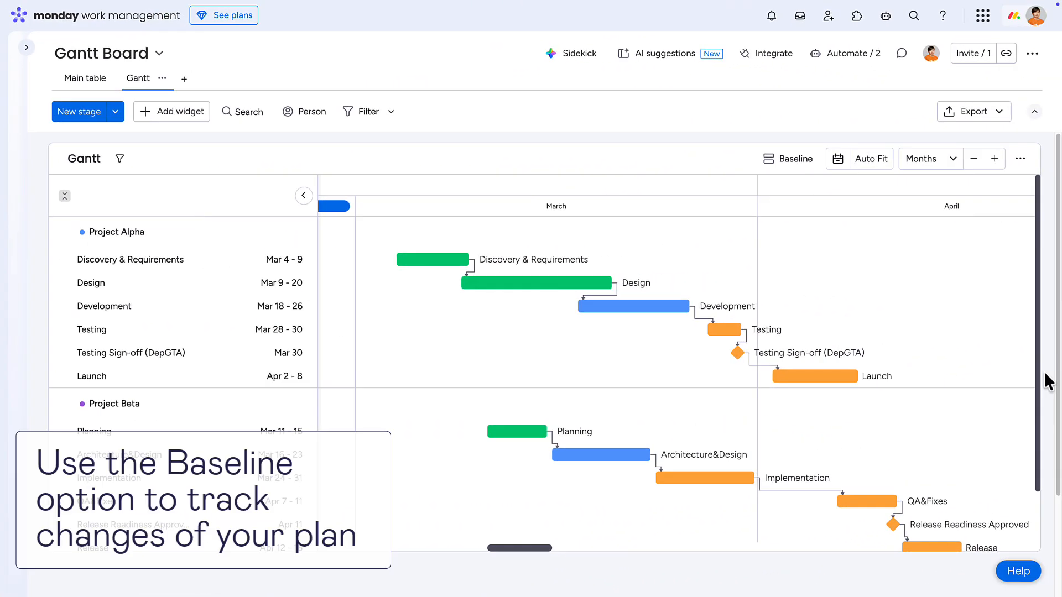
Reopen the Gantt widget's settings, auto-fit the chart and add a new baseline snapshot.
left_click(1021, 159)
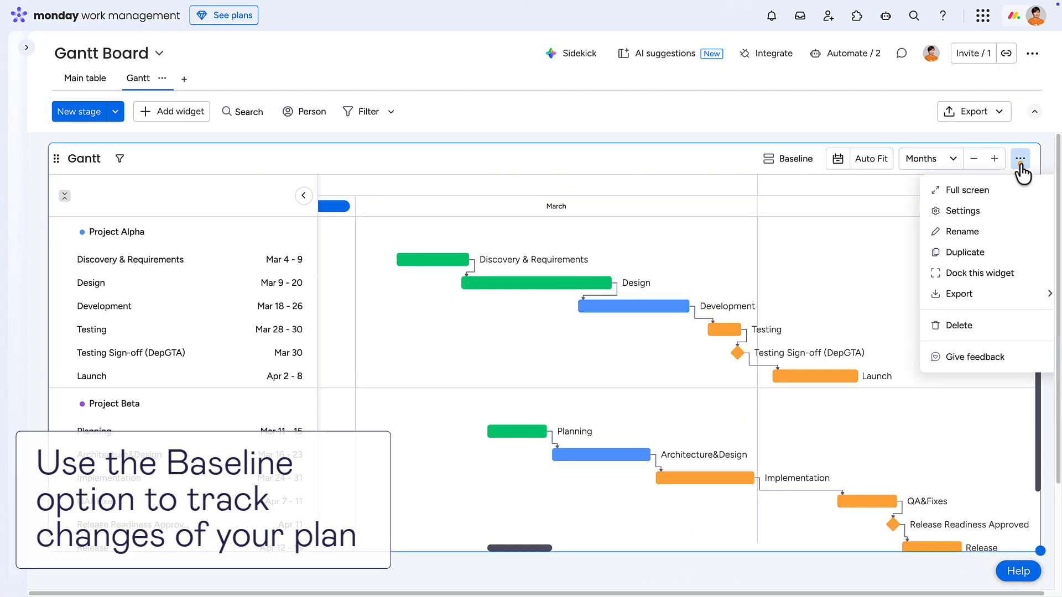
left_click(991, 208)
left_click(823, 81)
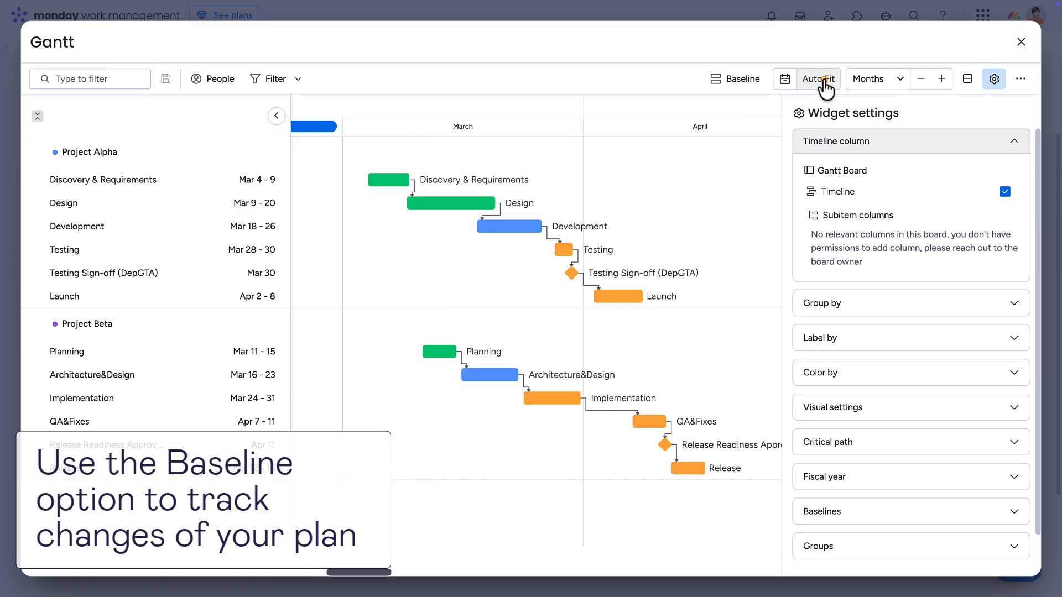
left_click(1016, 520)
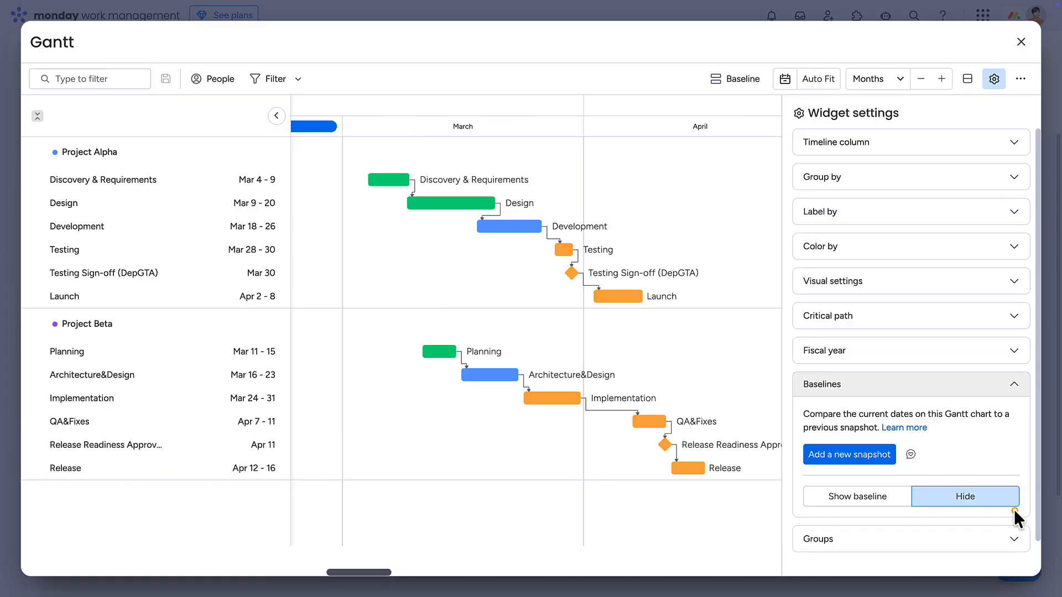
left_click(852, 454)
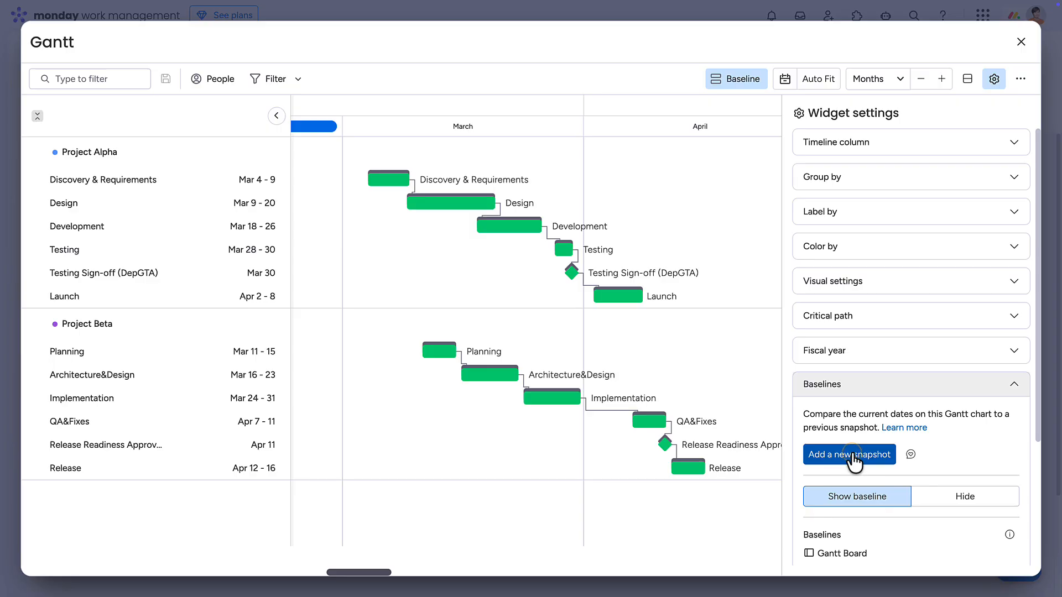
Turn on the color legend in the Gantt widget's visual settings.
scroll(854, 459, "down", 1)
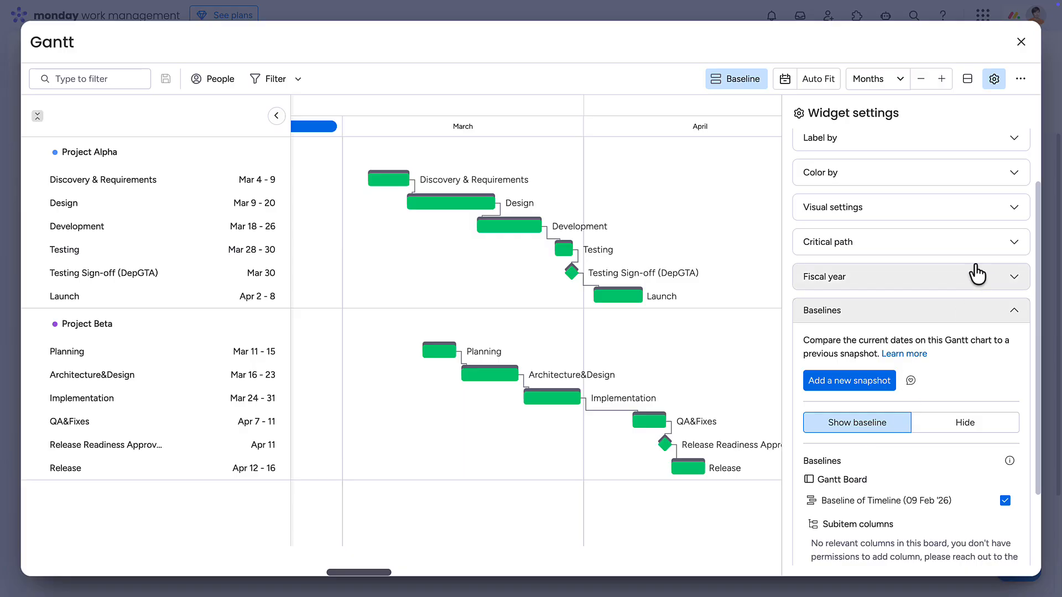
left_click(1013, 214)
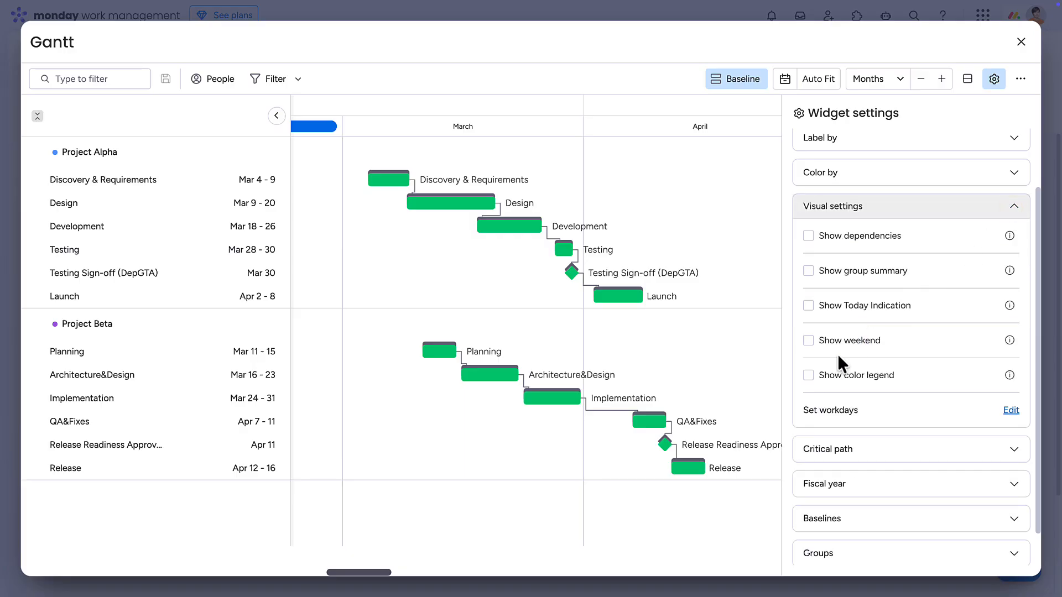
left_click(809, 375)
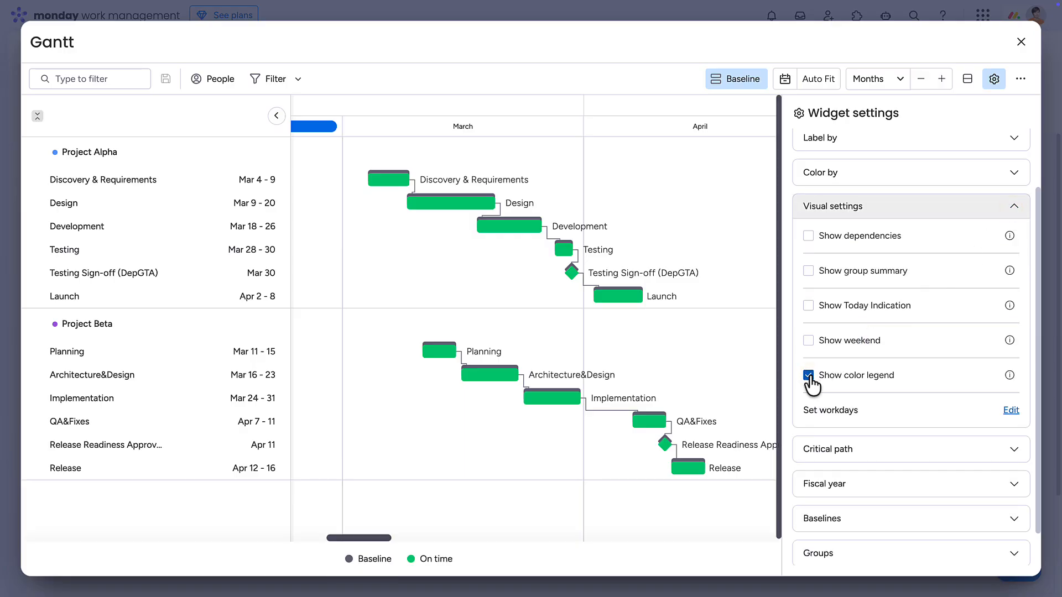
Reschedule Design to end on Mar 25, Development on Mar 21 and Launch on Apr 5, and add a second baseline snapshot.
left_click_drag(495, 203, 512, 228)
left_click_drag(640, 299, 630, 302)
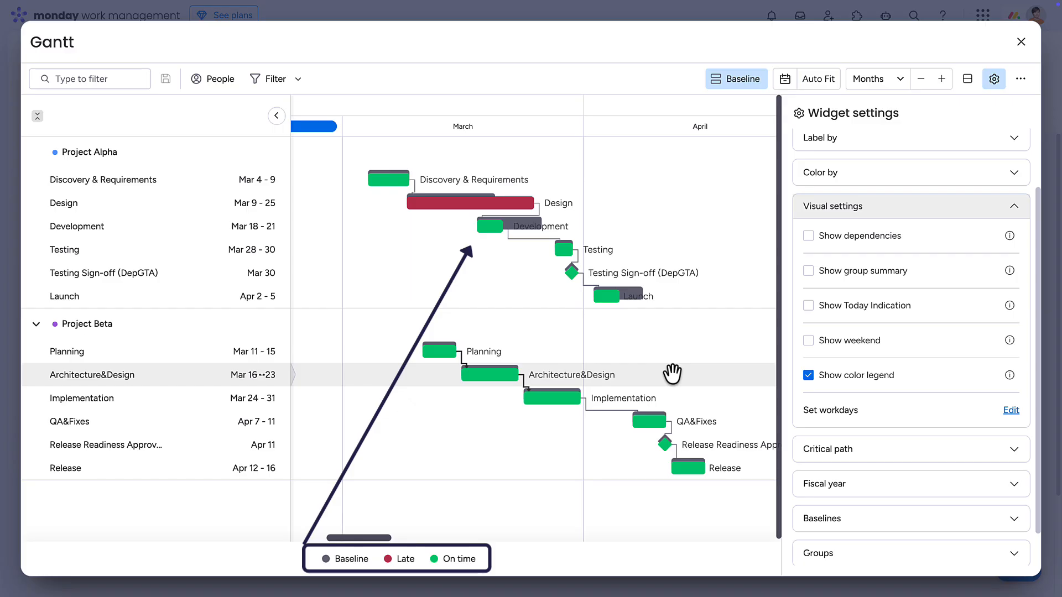
left_click(1010, 518)
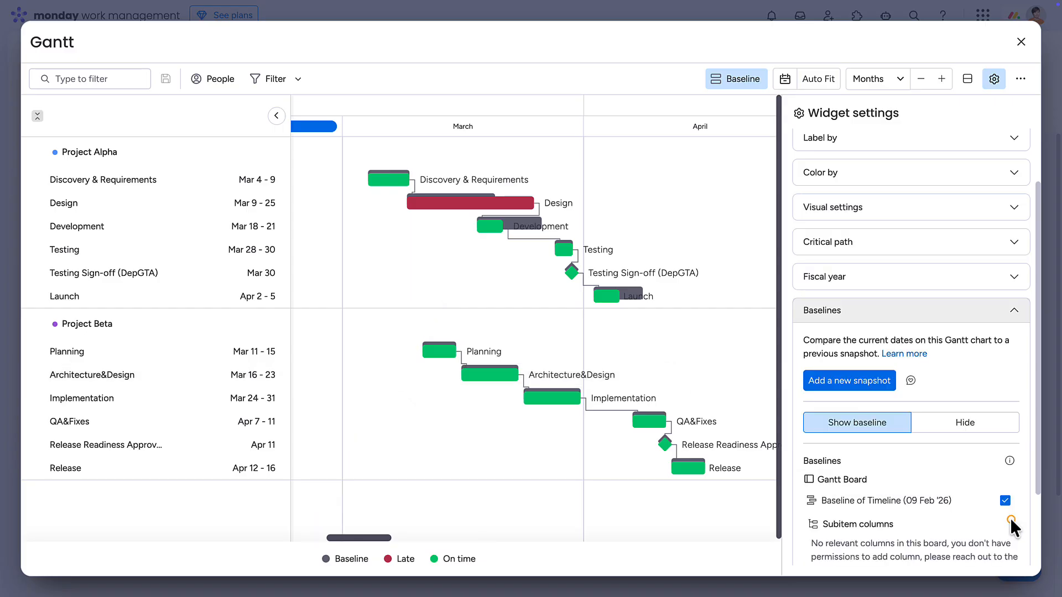
left_click(863, 382)
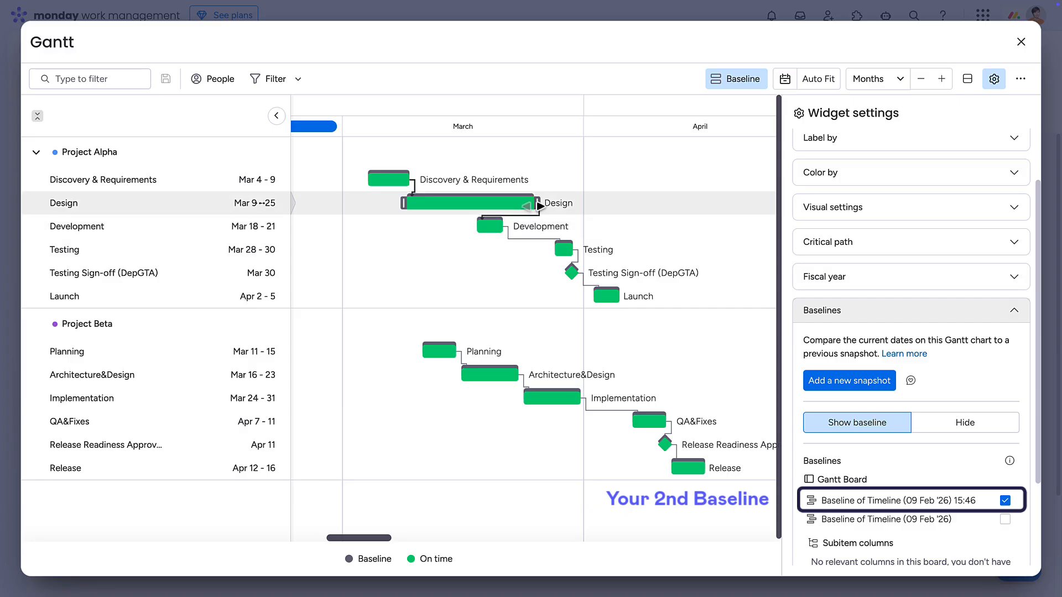
Extend Design to Apr 2 and Development to Mar 24, and close the expanded Gantt widget.
left_click_drag(533, 206, 594, 206)
left_click_drag(504, 227, 532, 228)
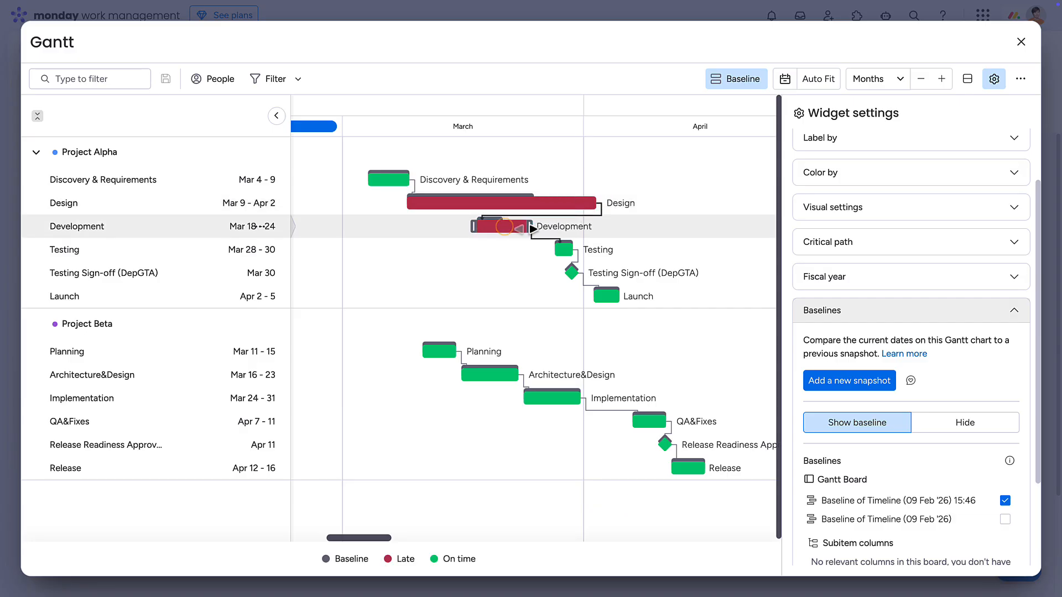
left_click(1022, 41)
left_click(872, 159)
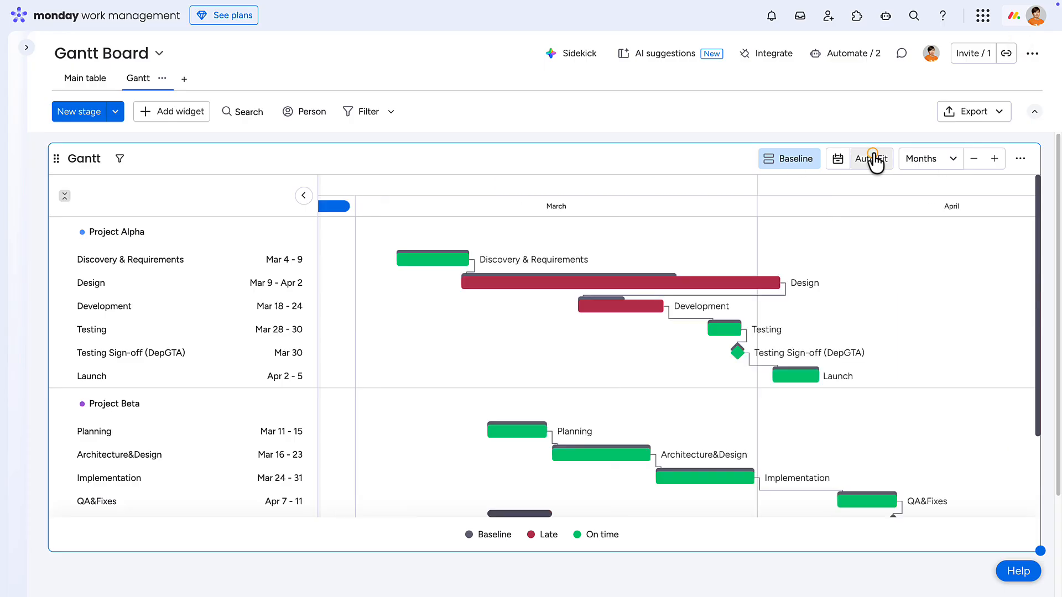
View the baseline settings directly from the Gantt view, close them and go back to the Main table.
left_click(794, 161)
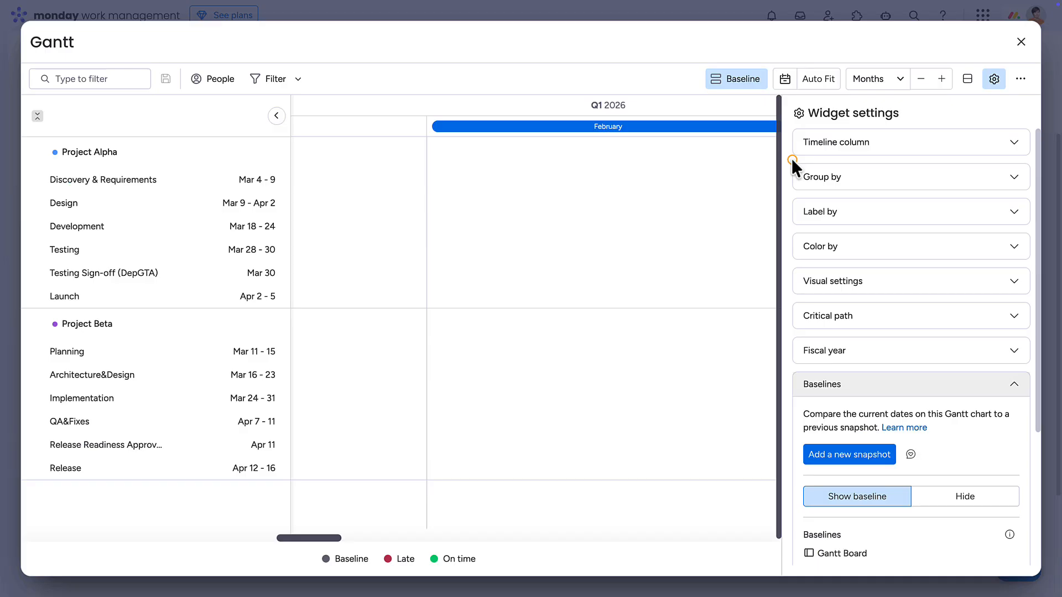
left_click(818, 79)
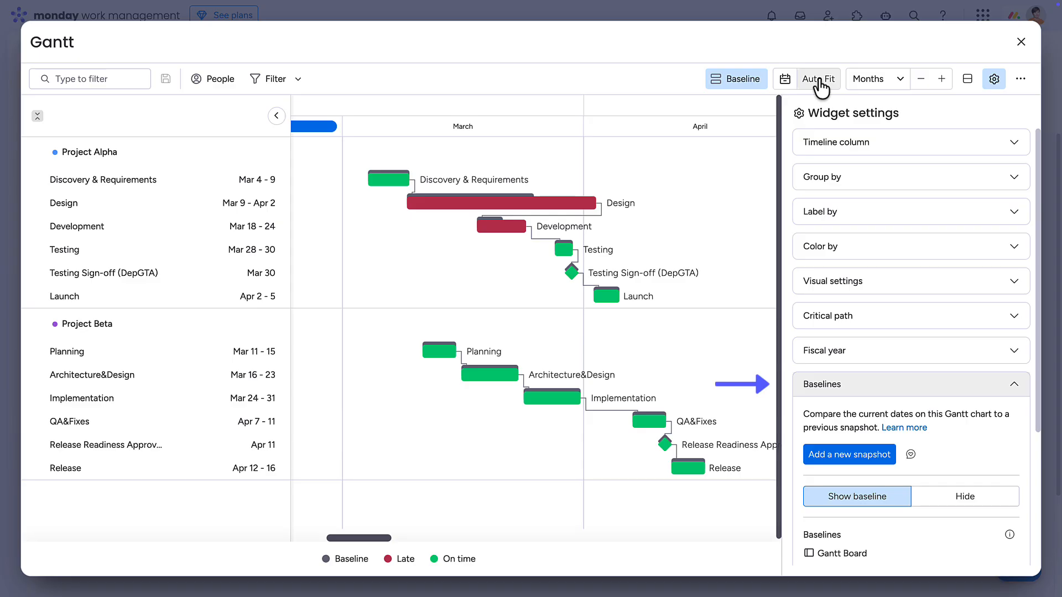
left_click(1021, 41)
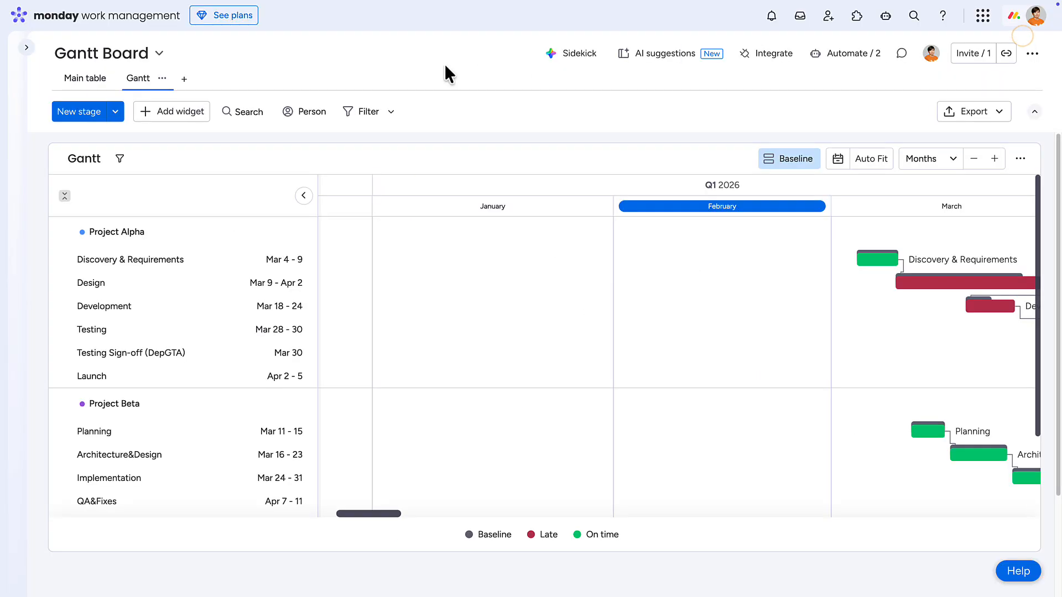
left_click(88, 78)
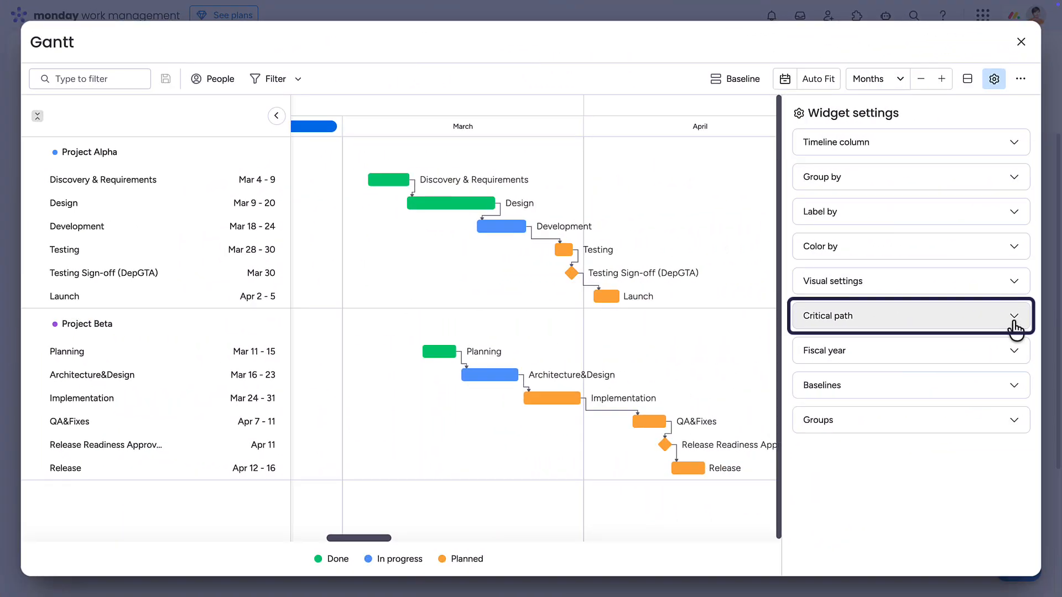
Show the critical path on the Gantt chart through the widget settings.
left_click(1015, 321)
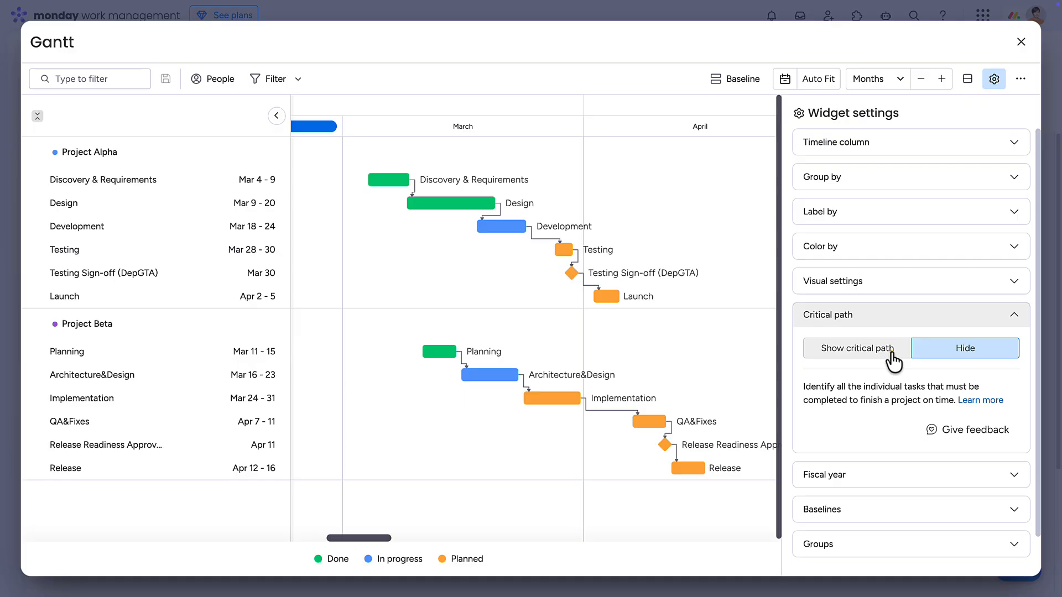
left_click(892, 349)
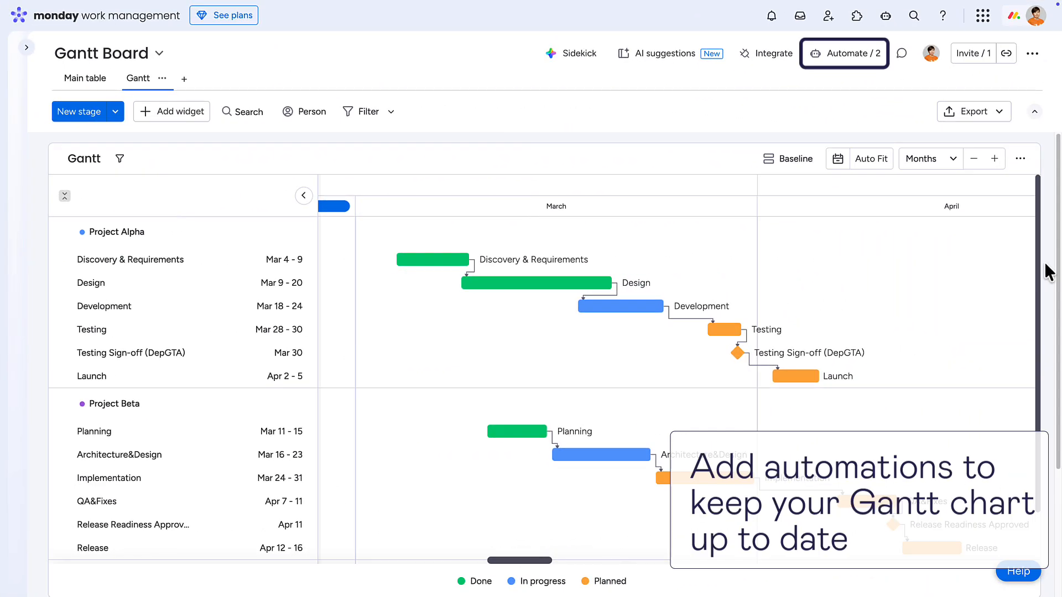
Start a new automation for the Gantt Board with a date arriving as its trigger.
left_click(854, 57)
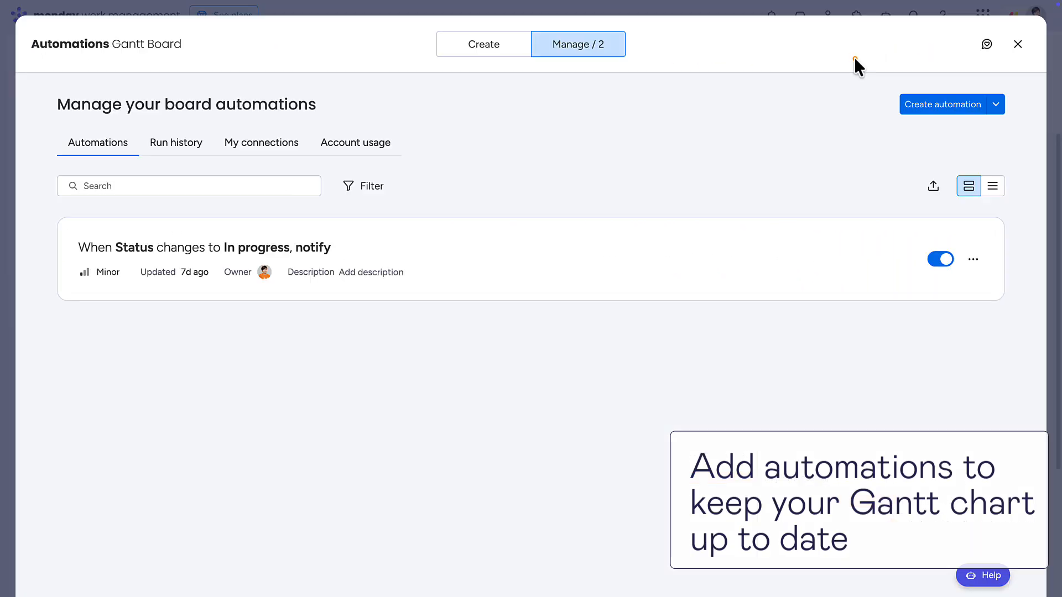
left_click(920, 106)
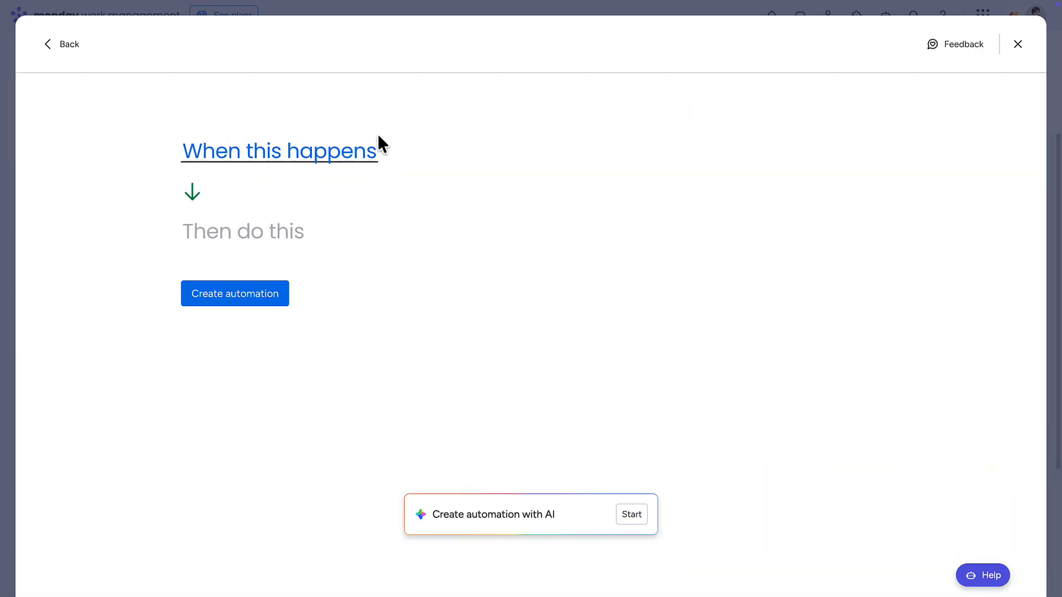
left_click(324, 153)
left_click(300, 246)
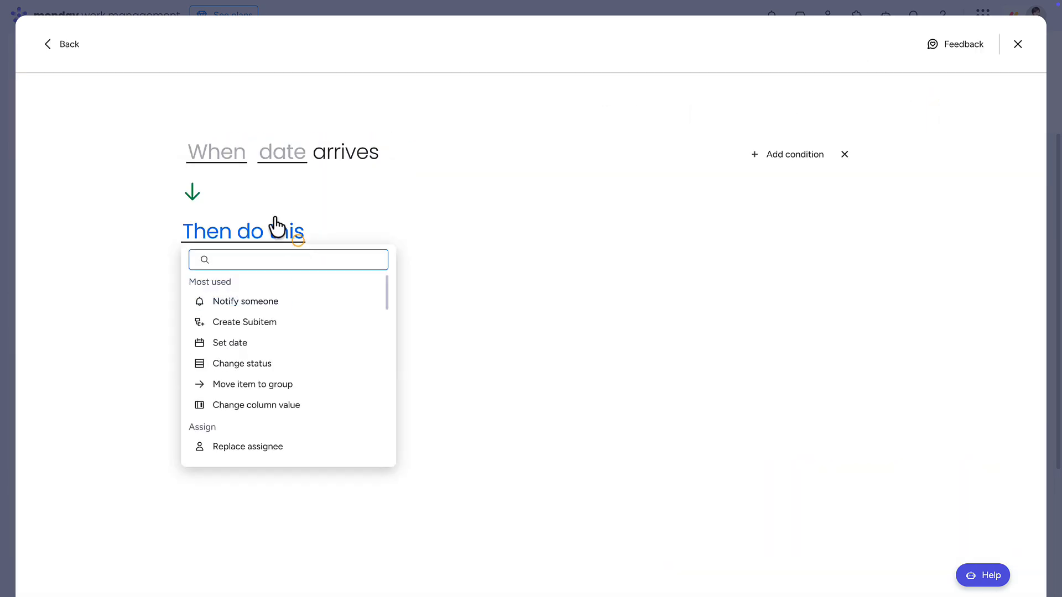
Set the automation trigger to 1 day before the Timeline (end date).
left_click(222, 158)
left_click(204, 229)
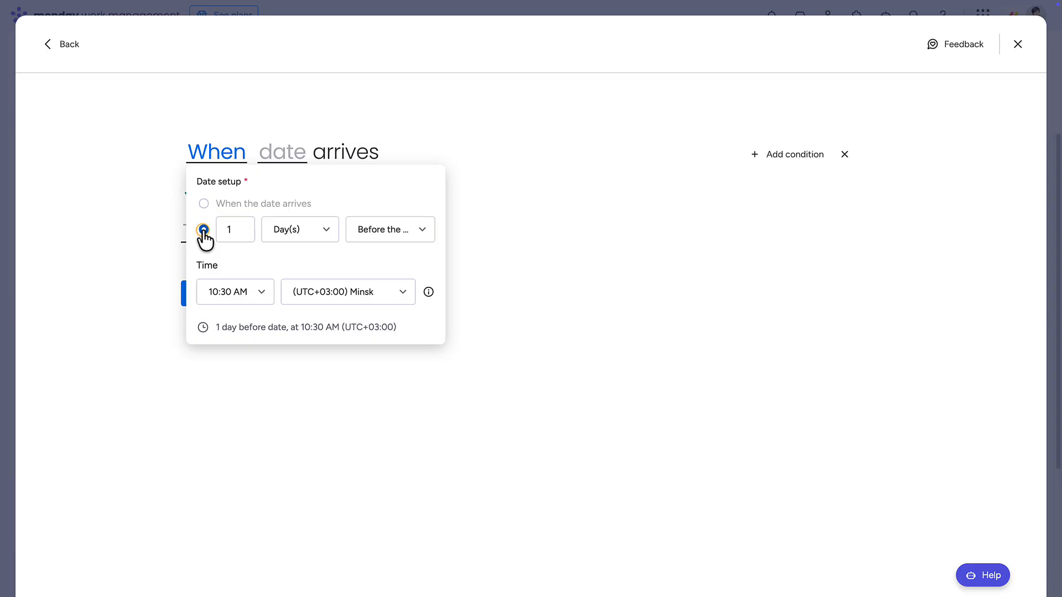
left_click(295, 157)
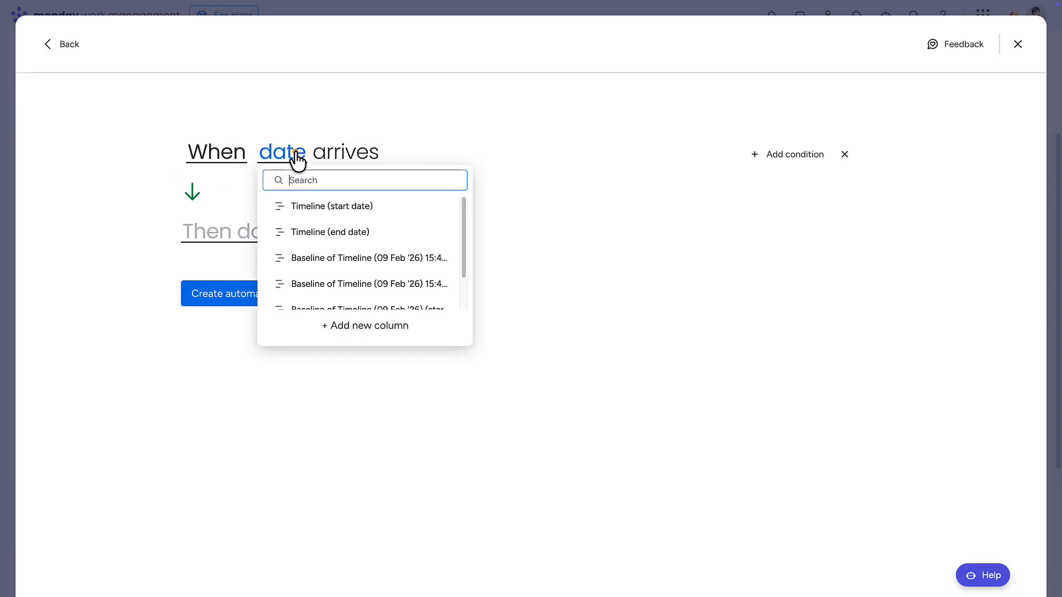
left_click(313, 232)
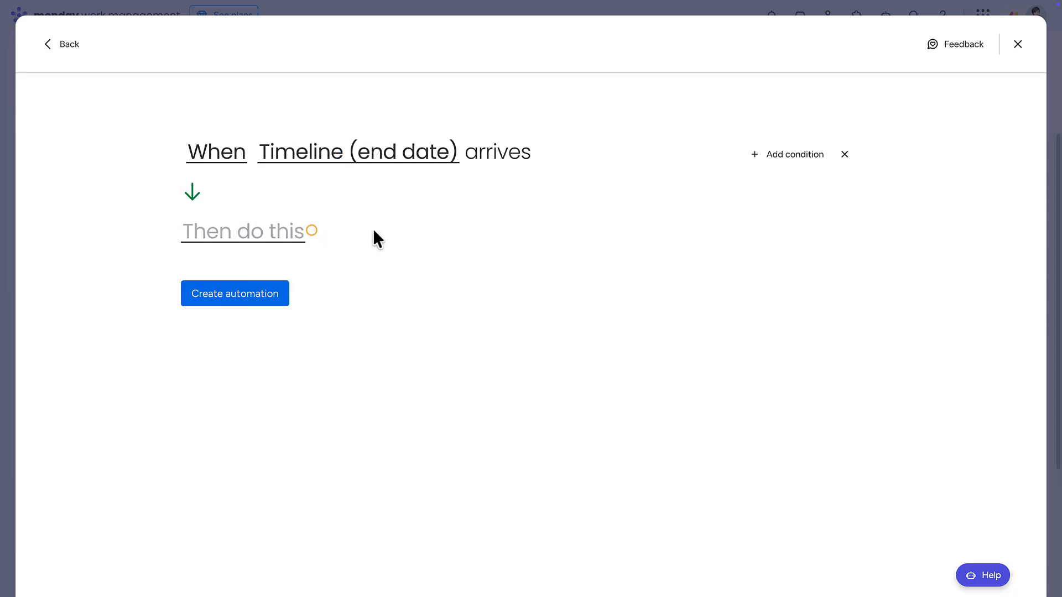
Add a condition so the automation runs only if the item's Status is not Done.
left_click(794, 156)
left_click(279, 330)
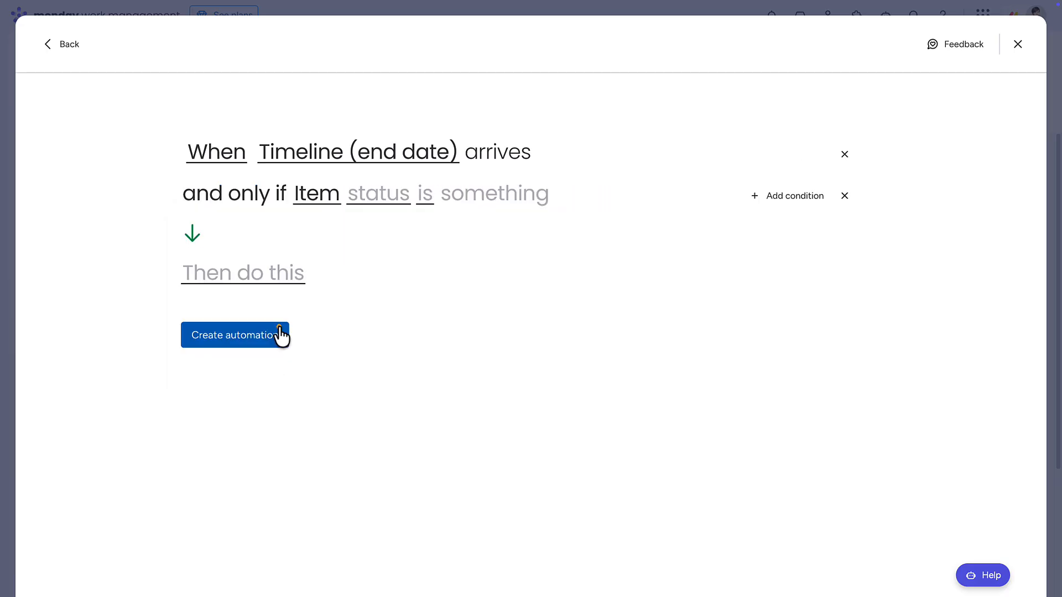
left_click(381, 206)
left_click(389, 244)
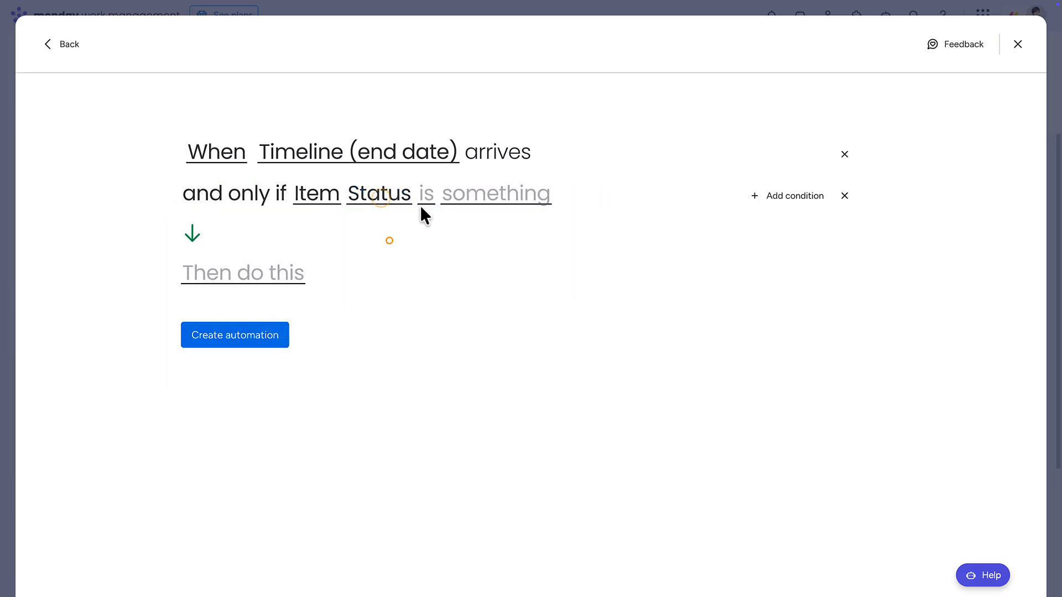
left_click(425, 198)
left_click(448, 269)
left_click(531, 201)
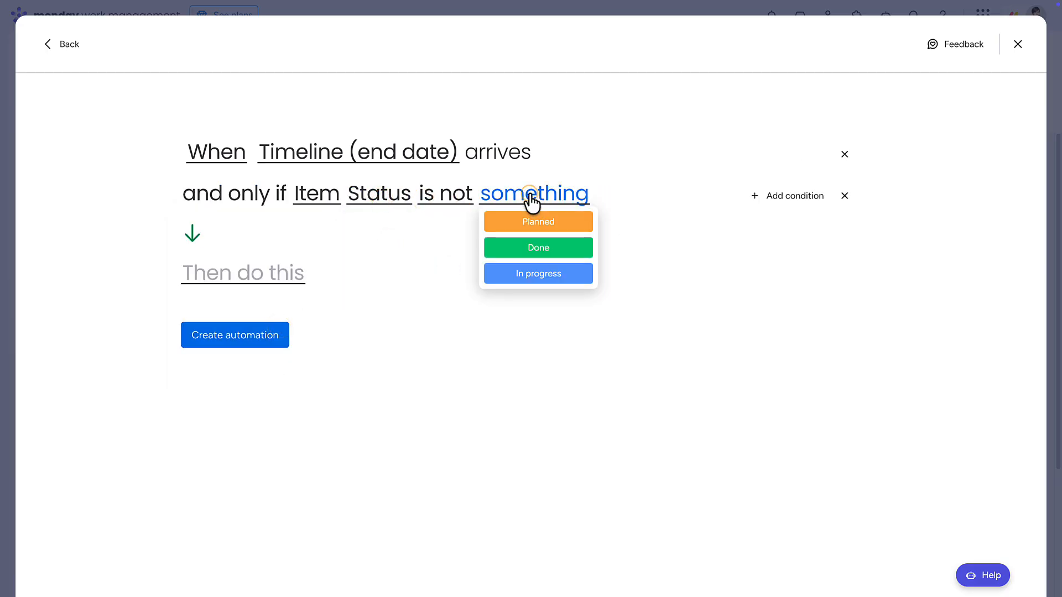
left_click(537, 248)
Add a Notify someone action with the message "Hey, check the" followed by the Item's name value.
left_click(247, 276)
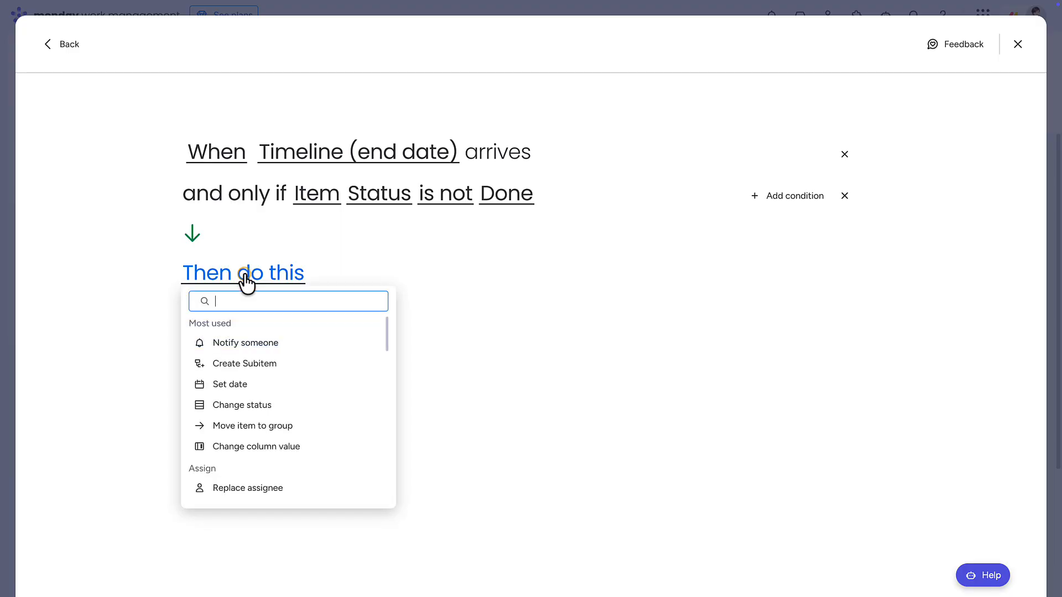
left_click(247, 343)
left_click(278, 275)
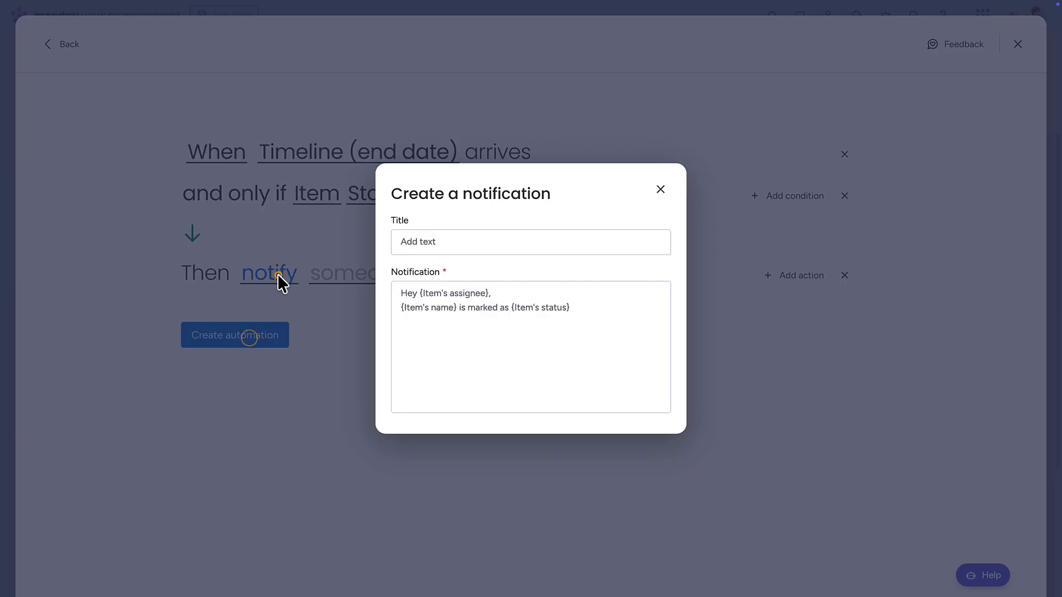
left_click(575, 316)
key("ctrl+a")
type("Hey, che")
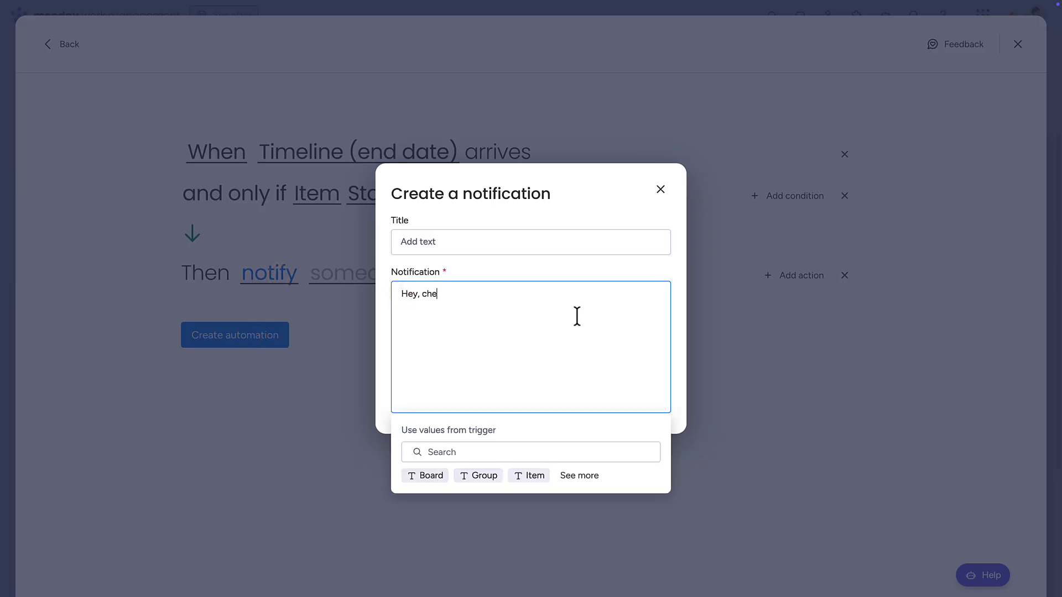
left_click(529, 475)
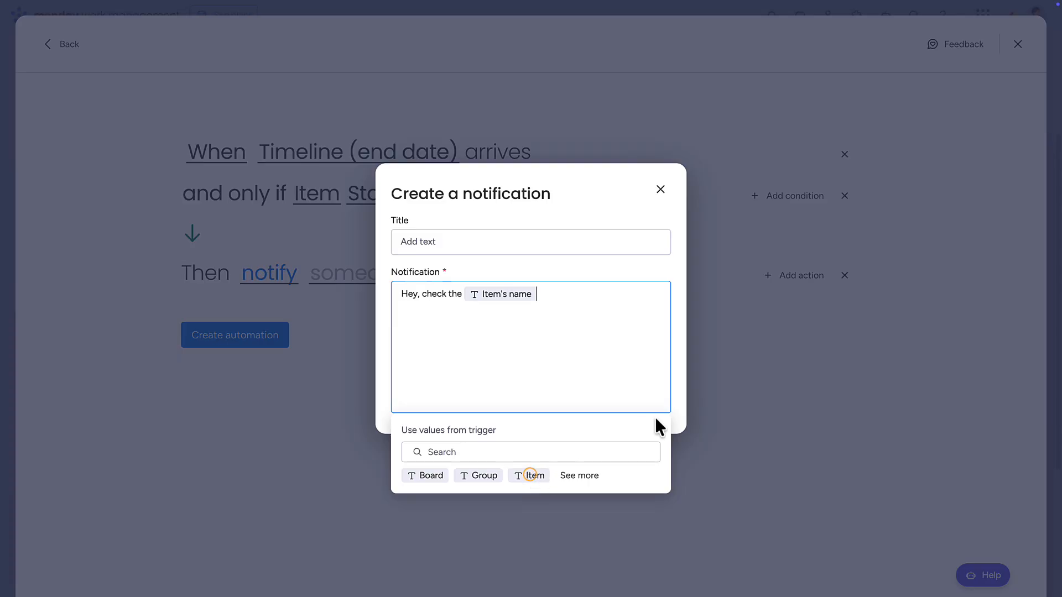
left_click(675, 416)
Set the notification recipient to the Item's owner and create the automation.
left_click(387, 284)
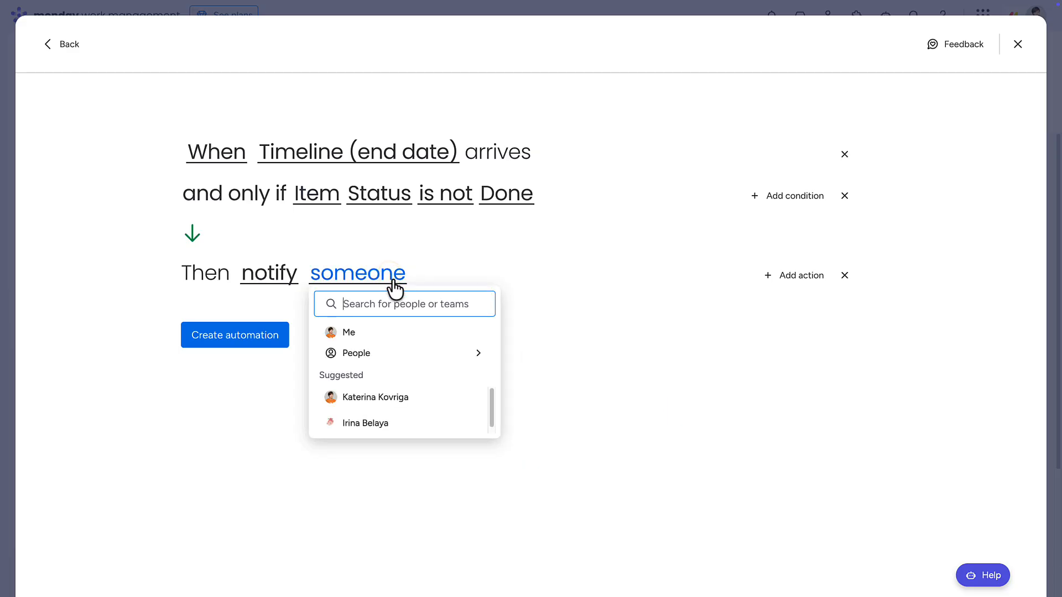
mouse_move(408, 353)
left_click(548, 427)
left_click(592, 342)
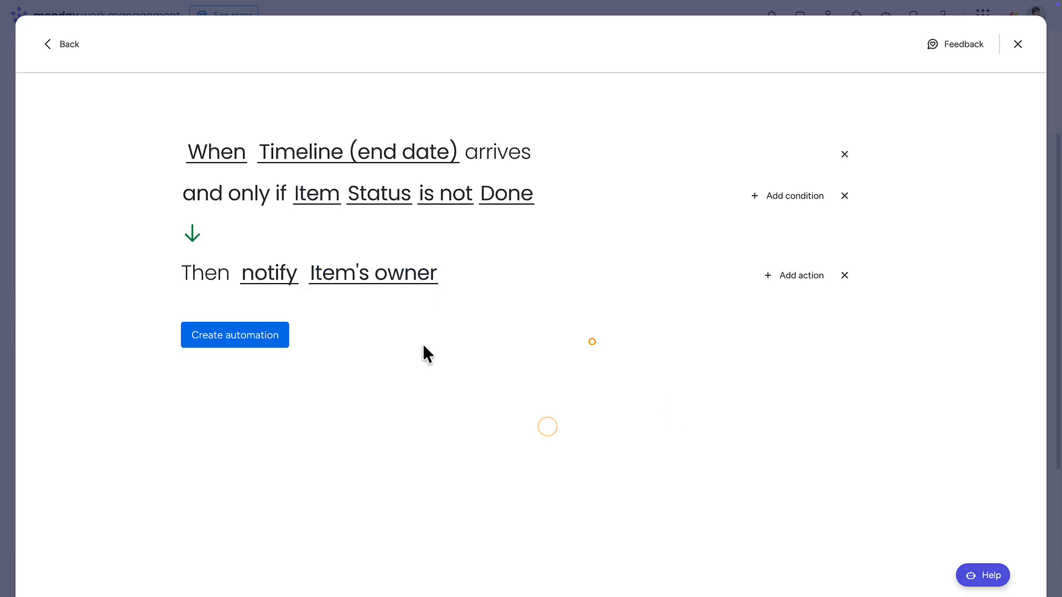
left_click(265, 340)
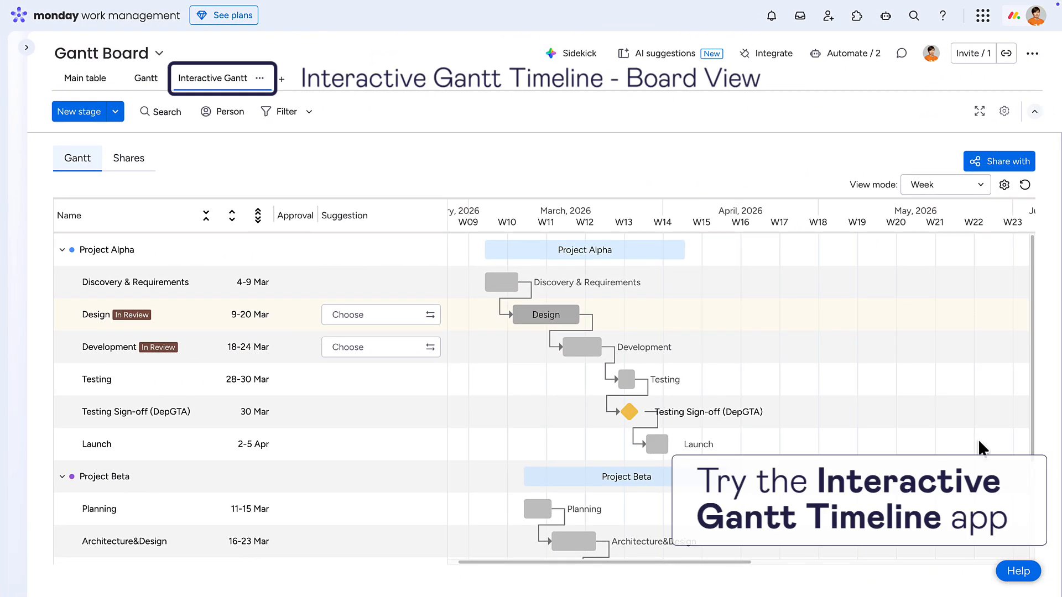
Share the Interactive Gantt timeline with the customer's email address and open the list of shares.
left_click(991, 155)
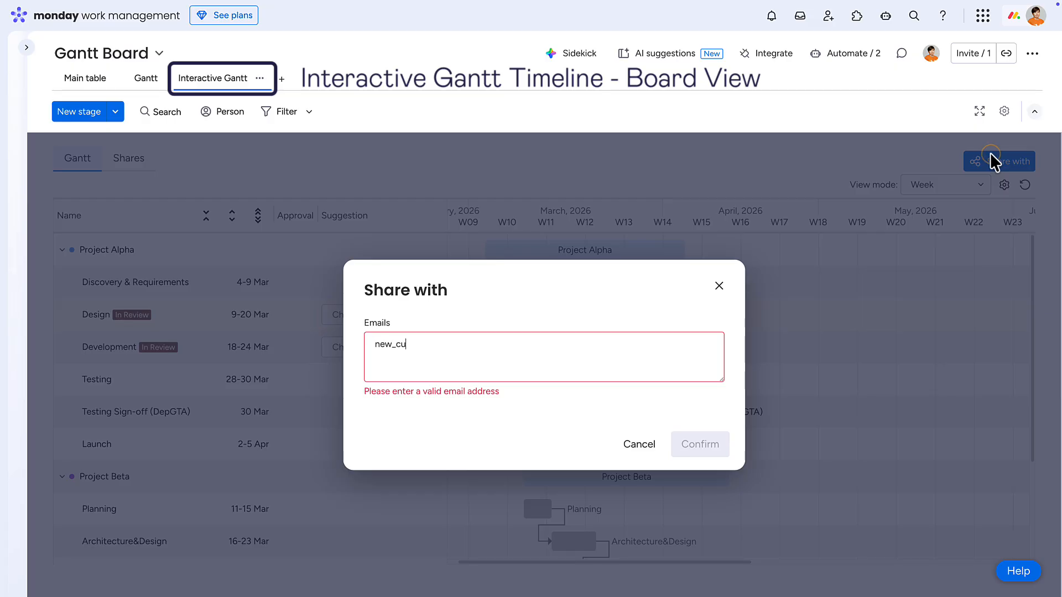
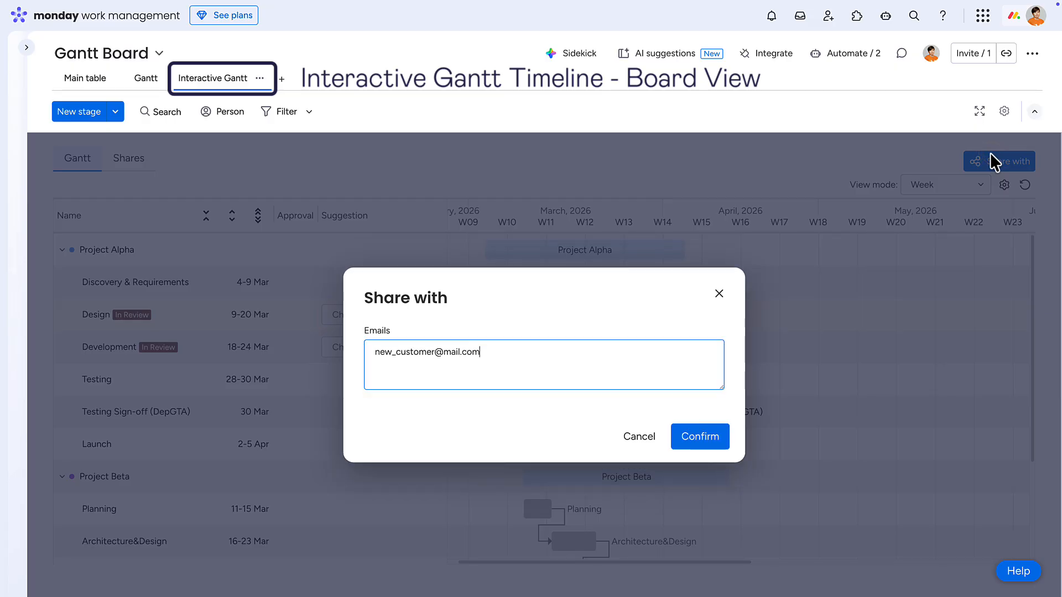
left_click(712, 437)
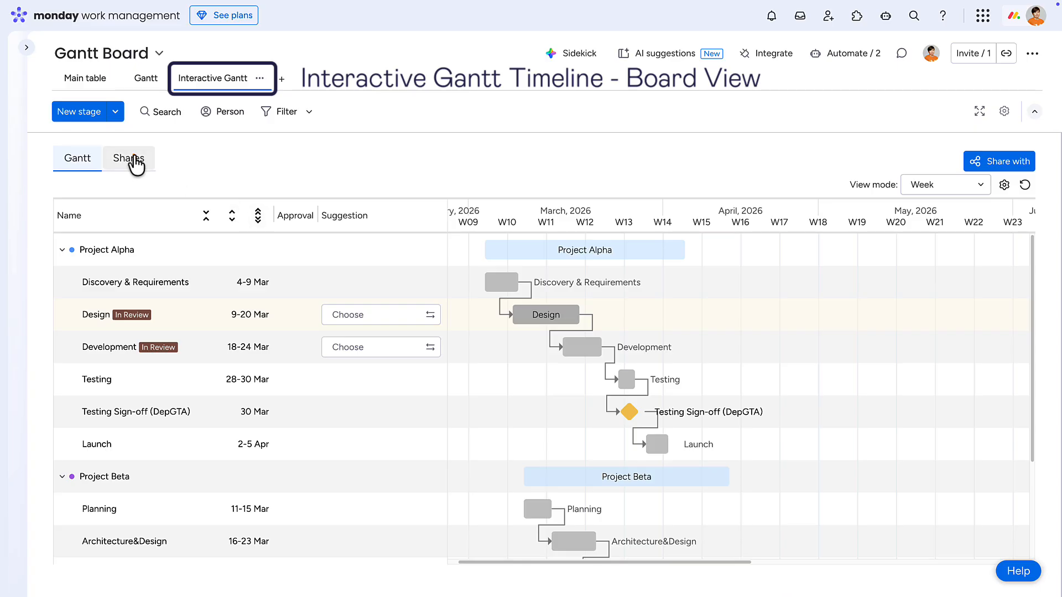
left_click(133, 158)
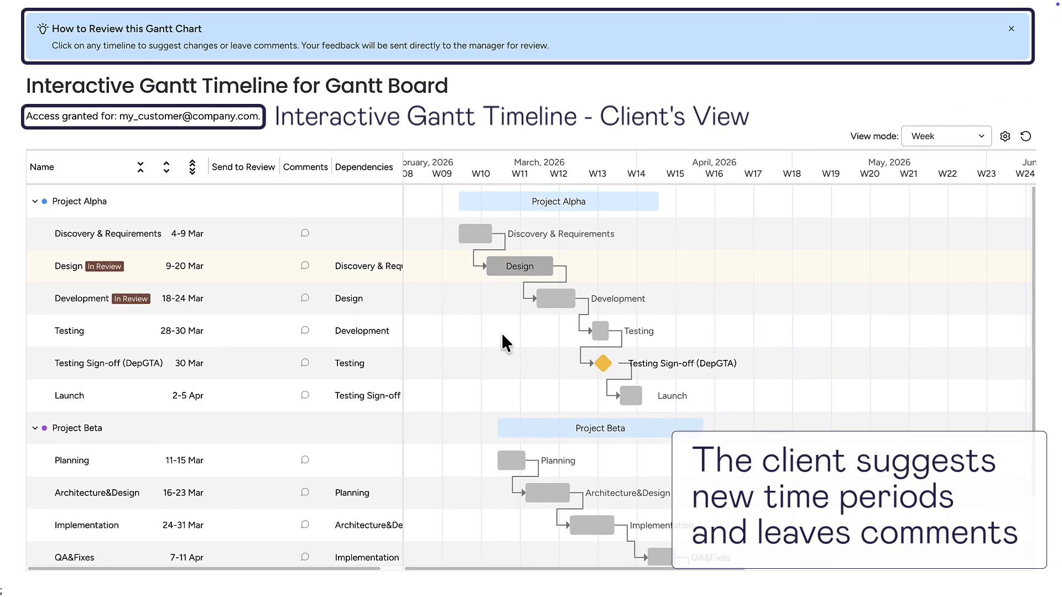
Suggest a new timeline for the Design stage from 16.03.2026 to 18.03.2026 and send it to review.
left_click(503, 272)
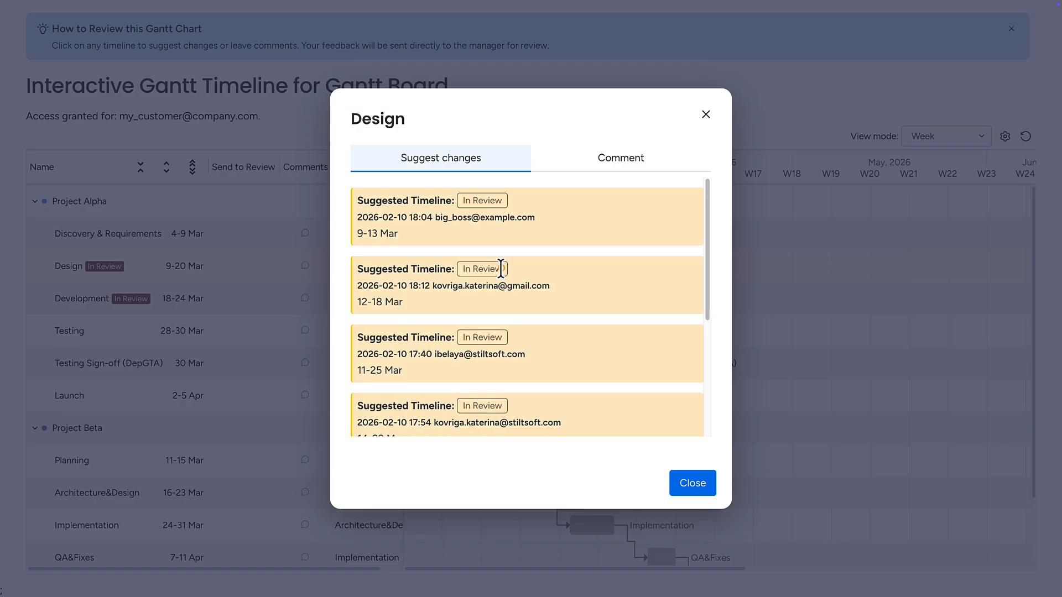
scroll(553, 308, "down", 3)
scroll(553, 307, "down", 2)
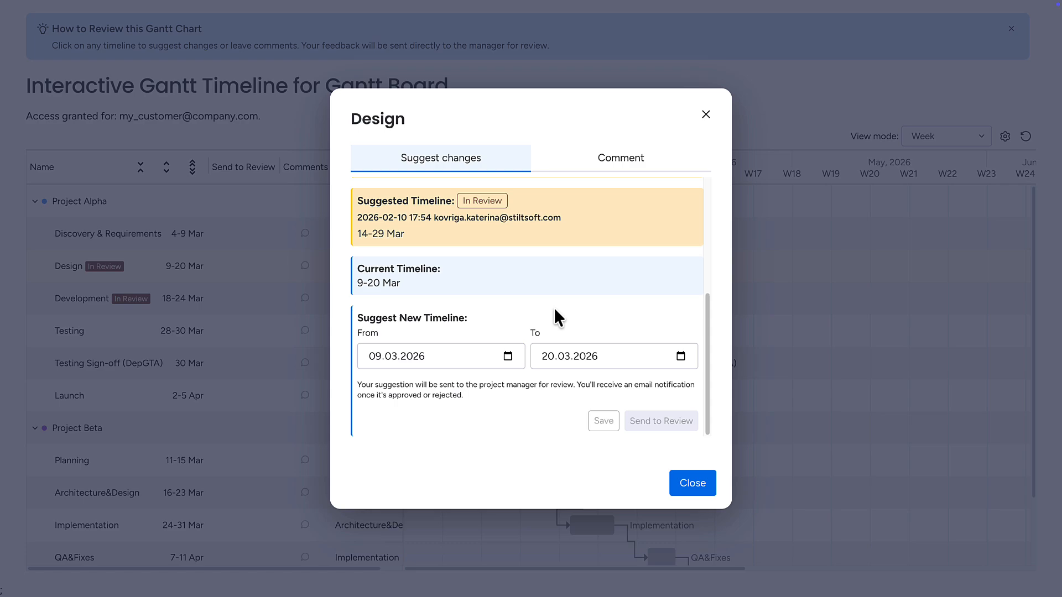
left_click(508, 356)
left_click(373, 488)
left_click(681, 356)
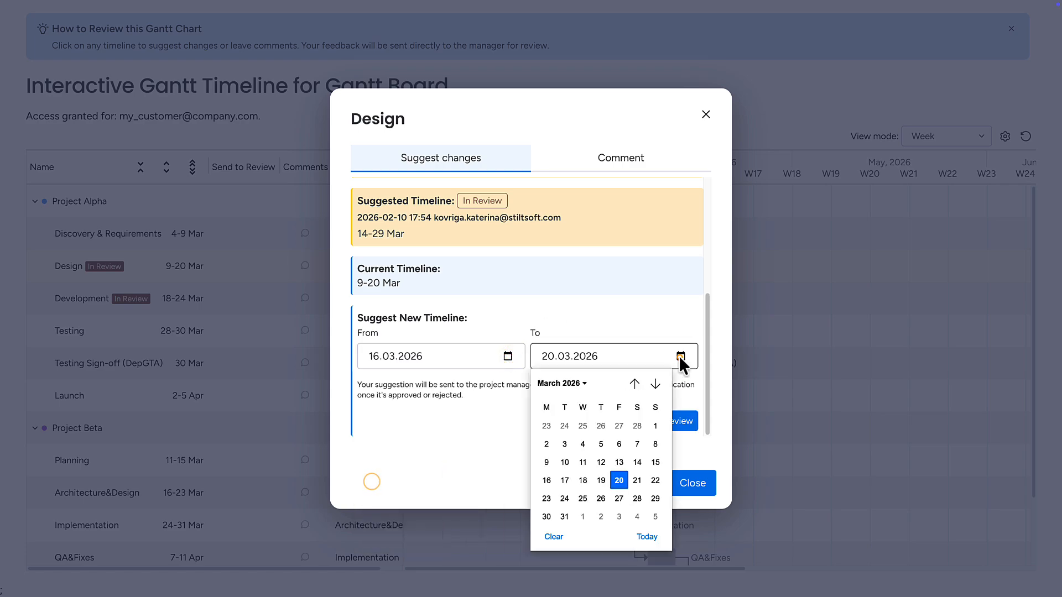
left_click(585, 477)
left_click(660, 421)
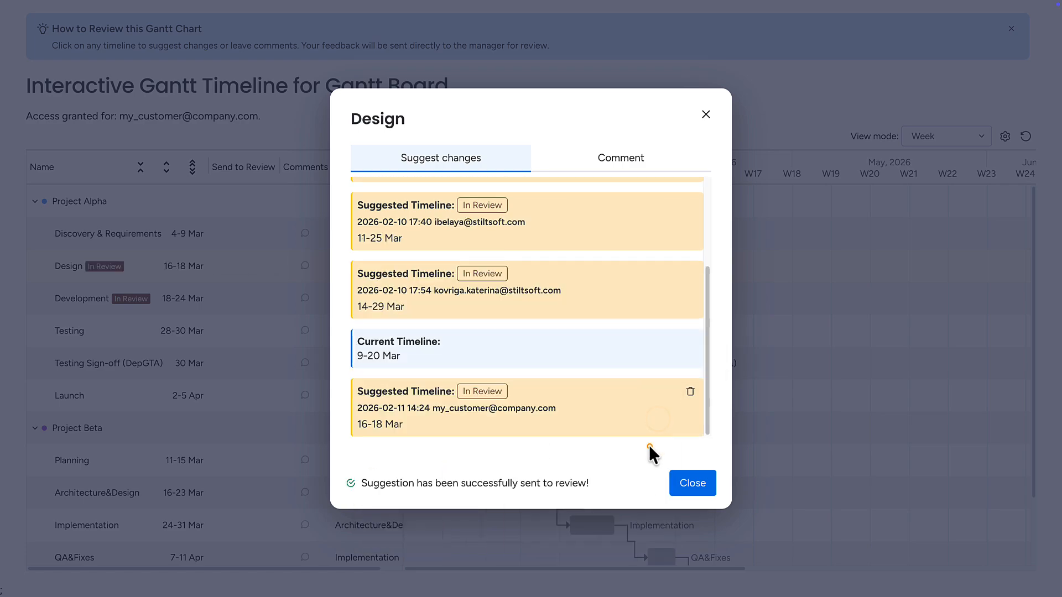
left_click(649, 445)
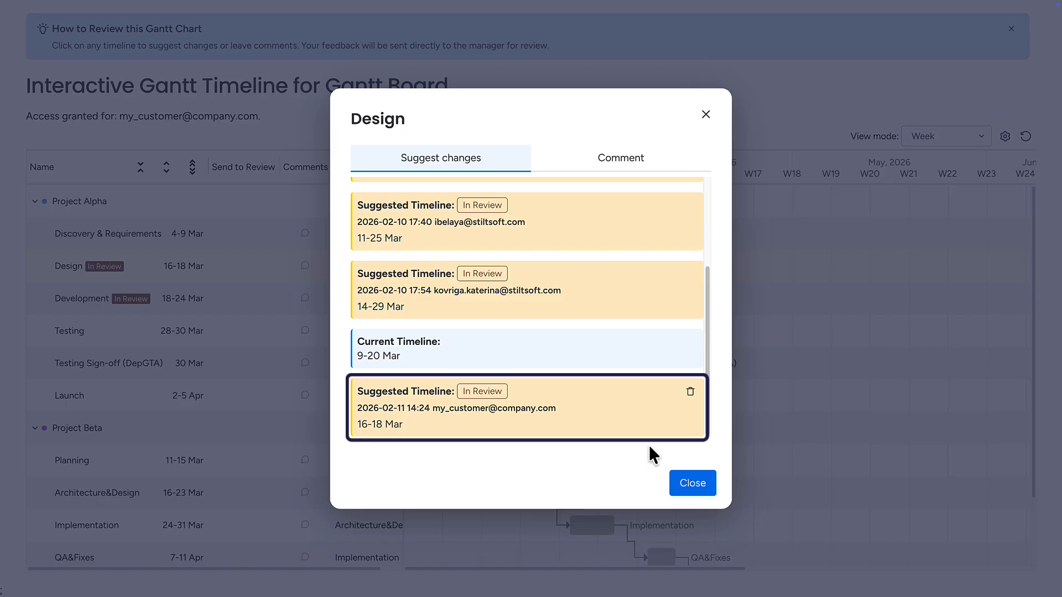
Submit the comment "Too long, let's make it 3 days!" on the Design stage and close its dialog.
left_click(623, 161)
left_click(477, 304)
type("Too long,")
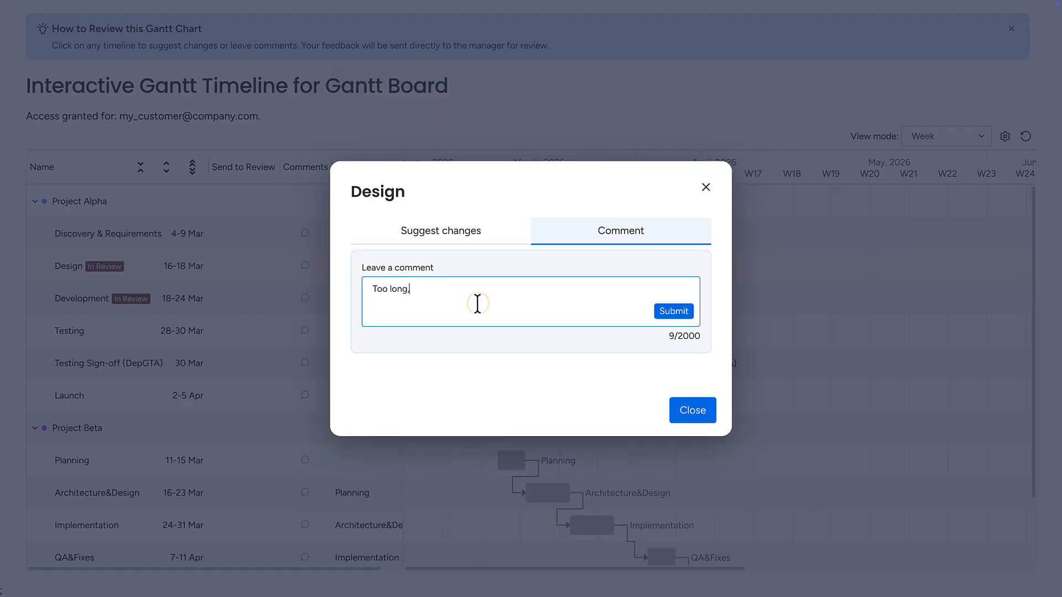
type(" let's make it 3 days!")
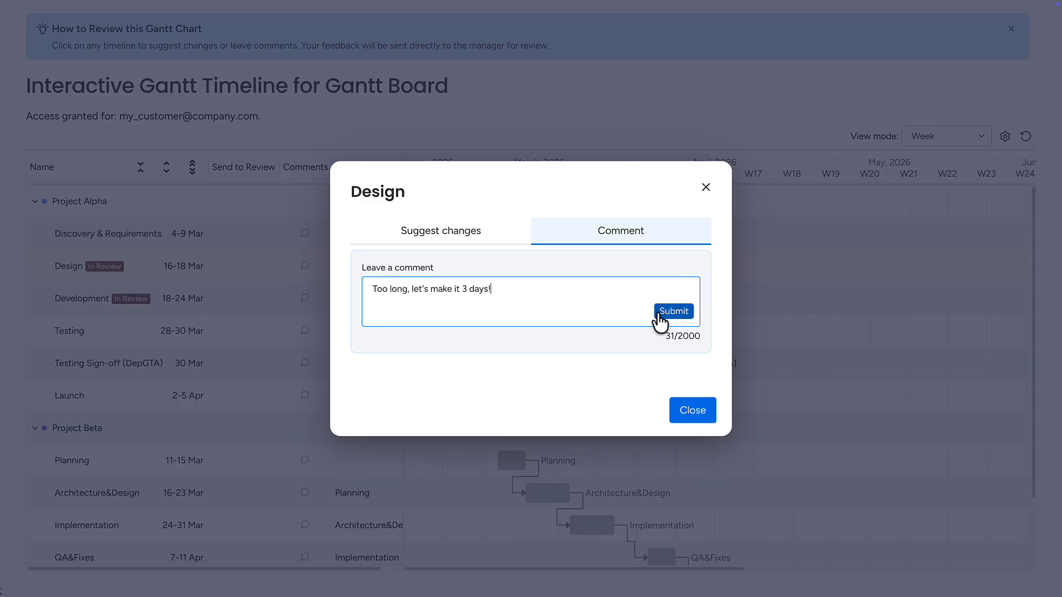
left_click(672, 311)
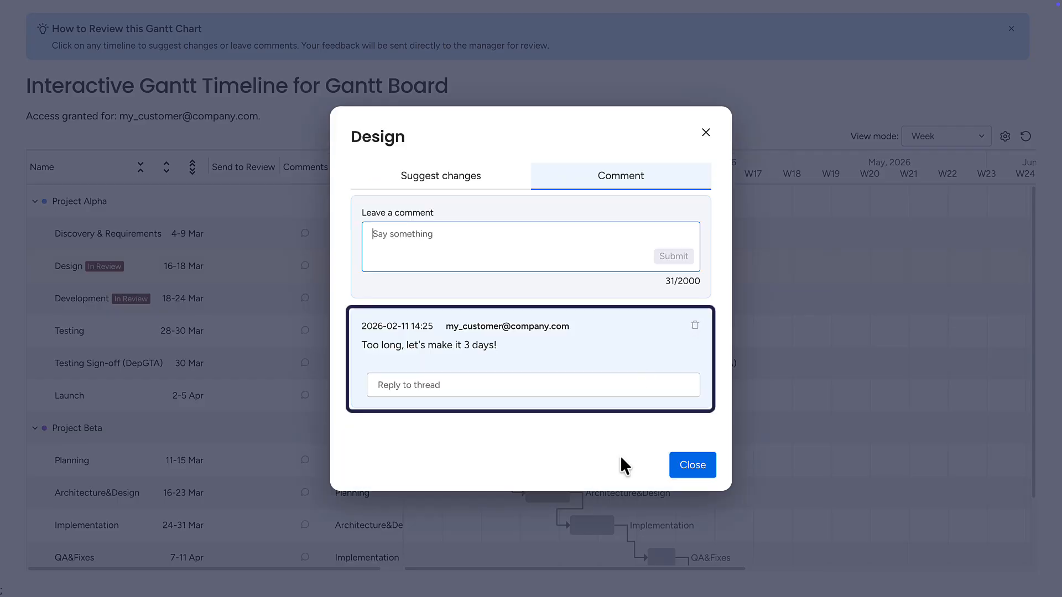
left_click(683, 463)
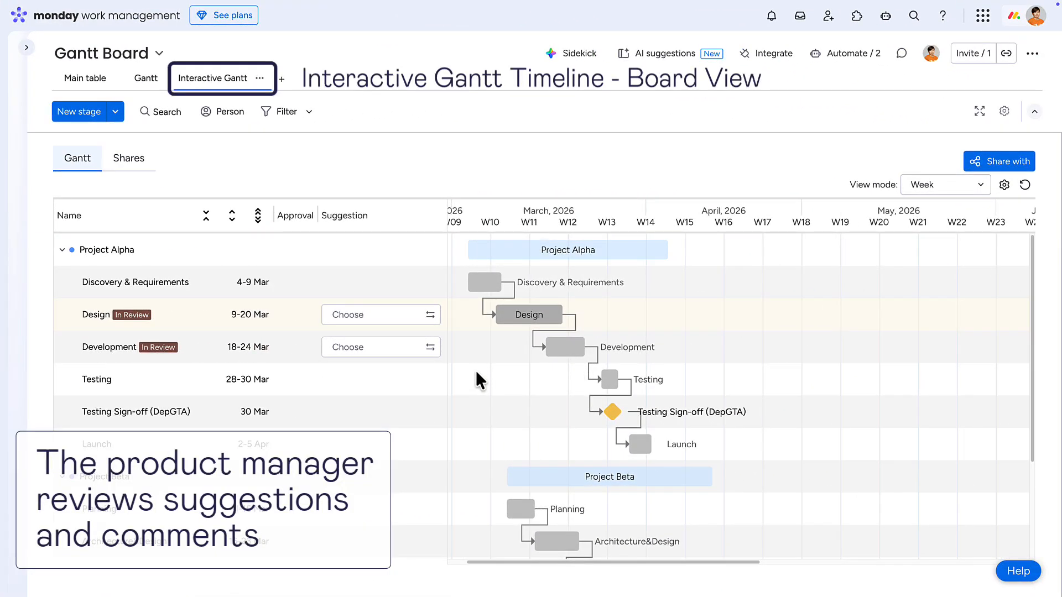
Examine the suggested changes and the client's comments for the Design stage in the board's Interactive Gantt view.
left_click(513, 314)
scroll(603, 349, "down", 5)
left_click(627, 250)
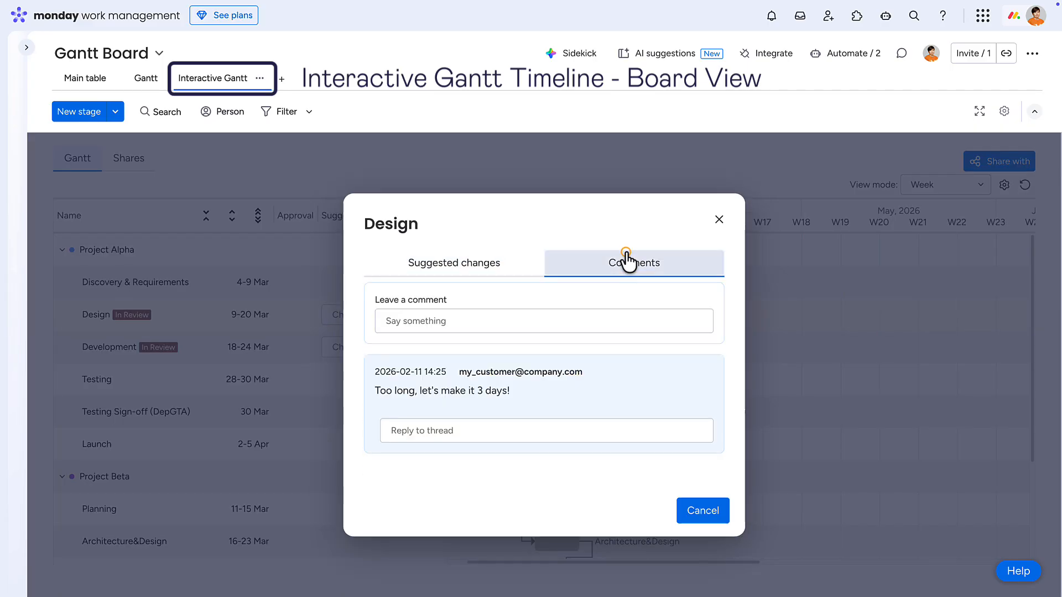
left_click(703, 510)
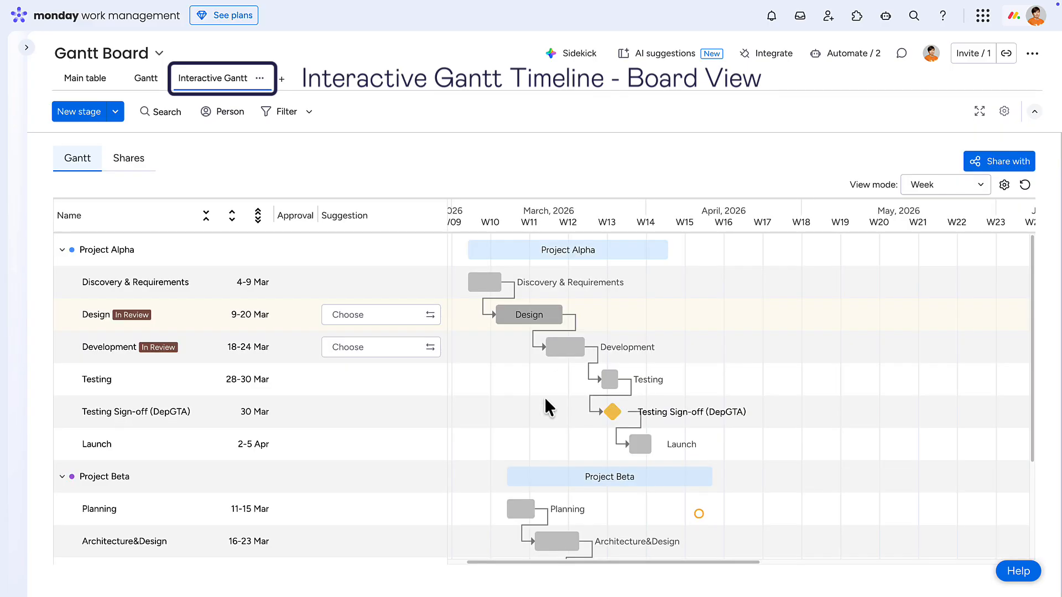
Preview other reviewers' suggested timelines for the Design stage on the Interactive Gantt.
left_click(430, 316)
left_click(418, 382)
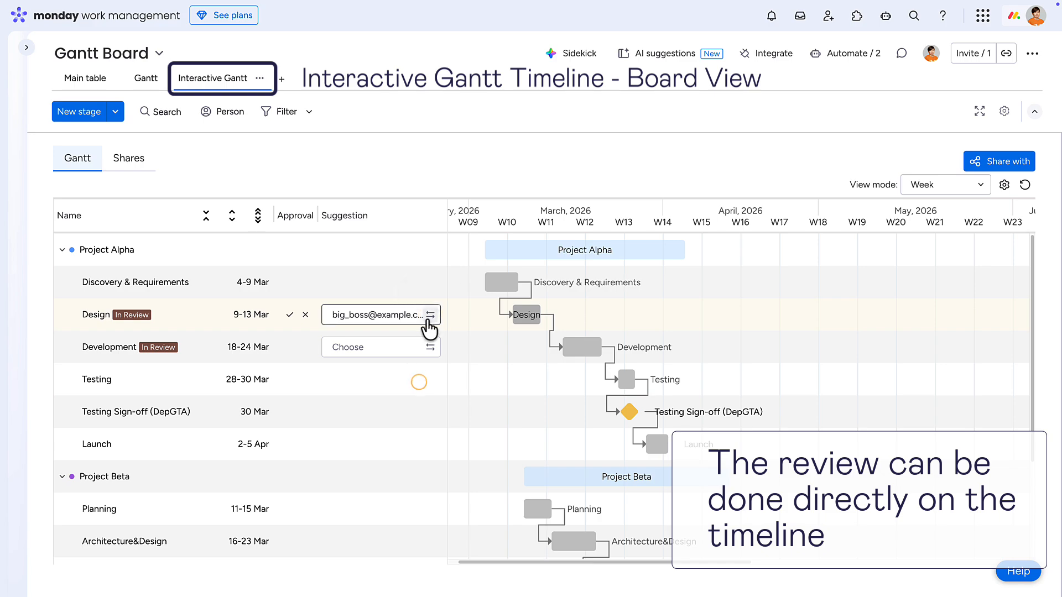
left_click(428, 316)
left_click(403, 419)
Select and approve the customer's 16-18 Mar suggestion for the Design stage, and open the board's main table.
left_click(430, 316)
left_click(398, 340)
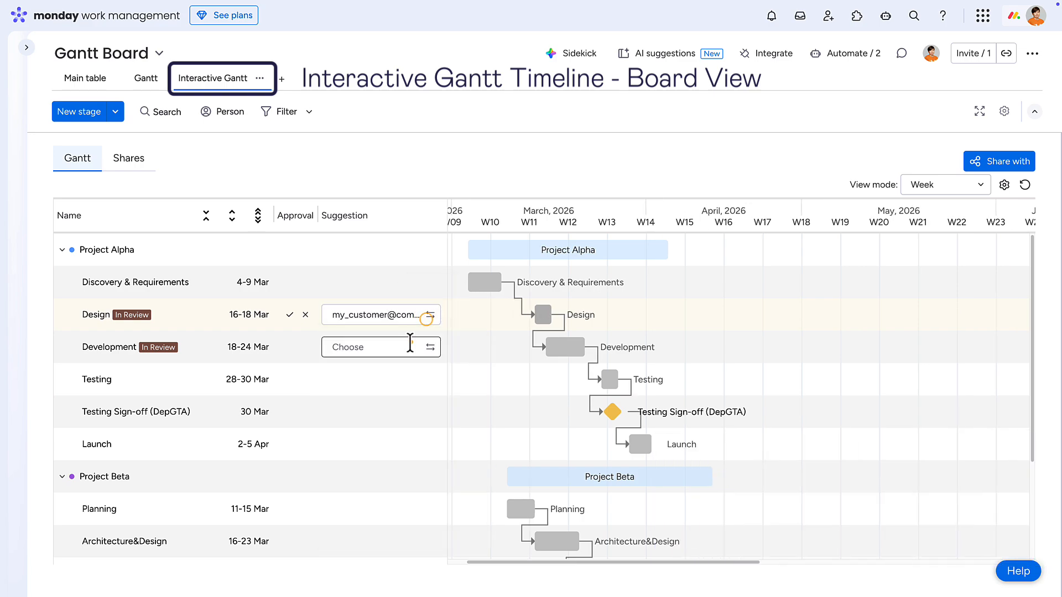
left_click(290, 316)
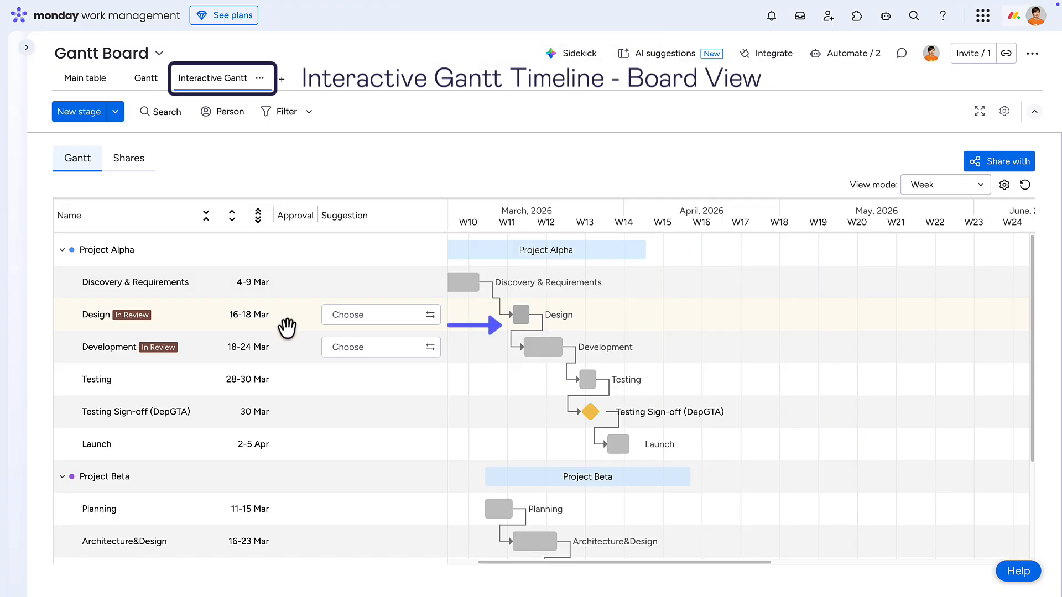
left_click(83, 83)
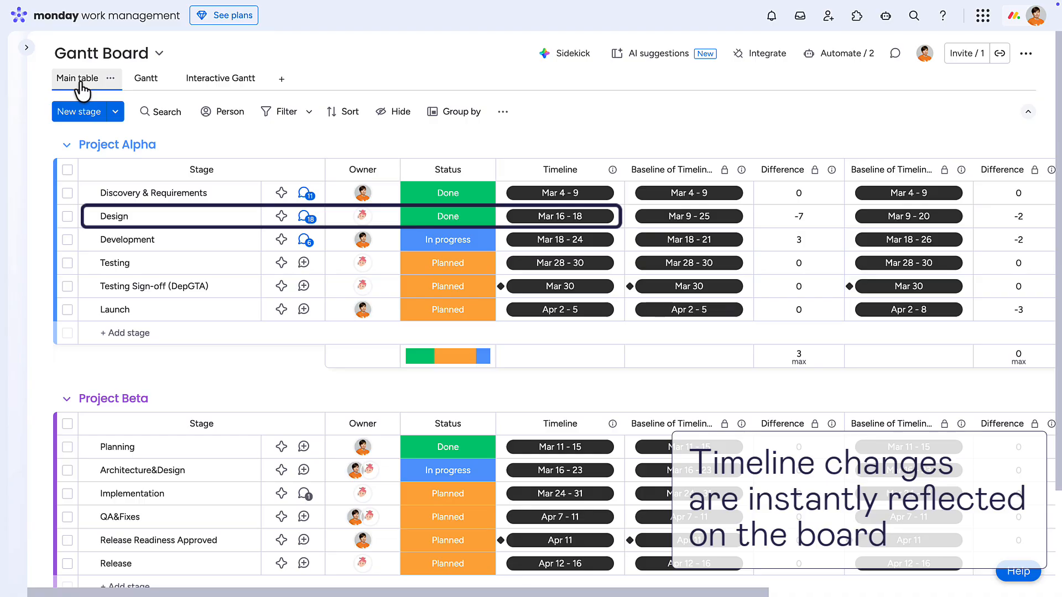